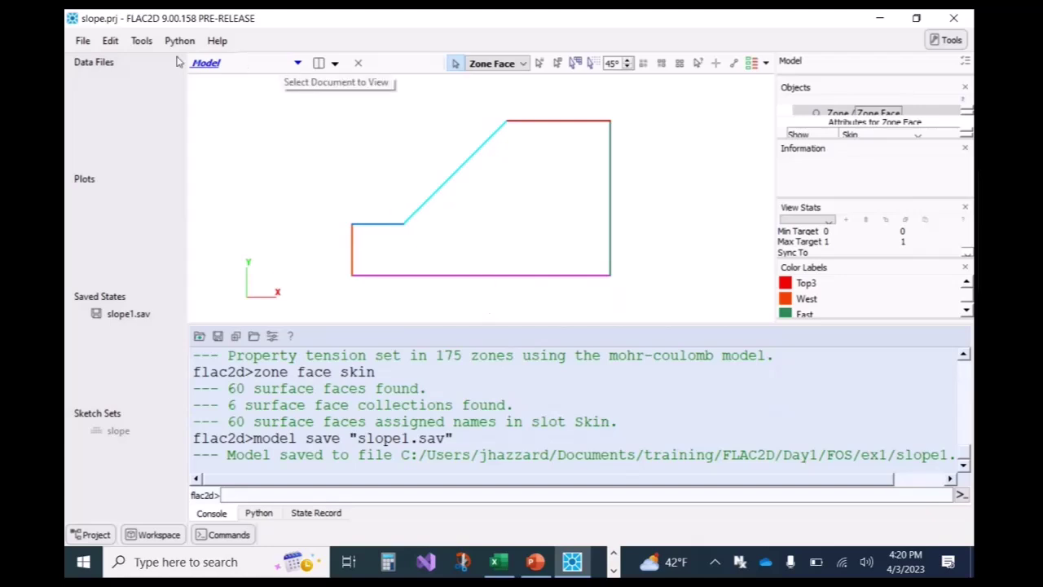
- Create a new data file named slope in the project's ex1 folder
left_click(83, 42)
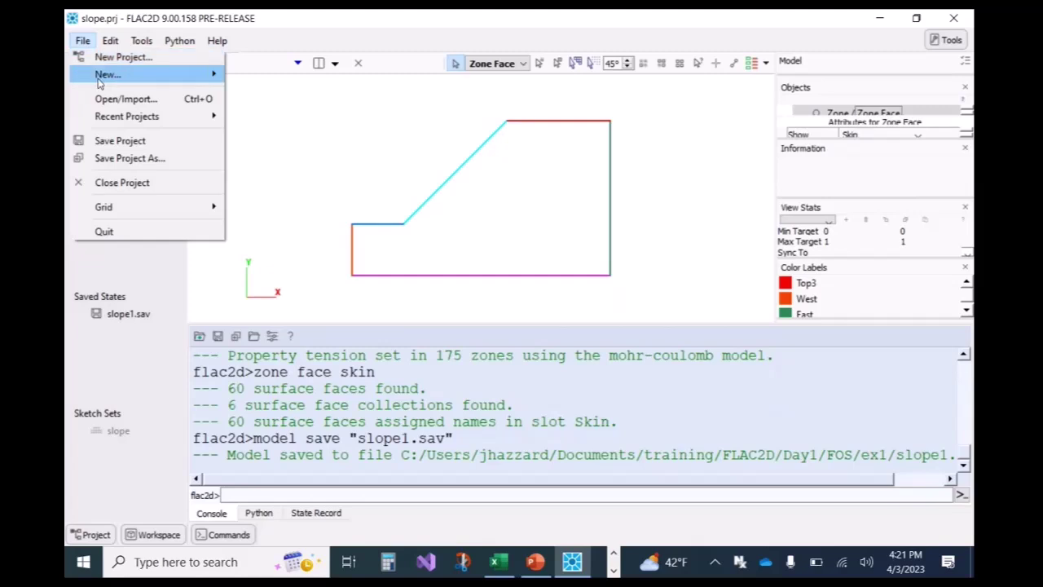
mouse_move(163, 74)
left_click(249, 75)
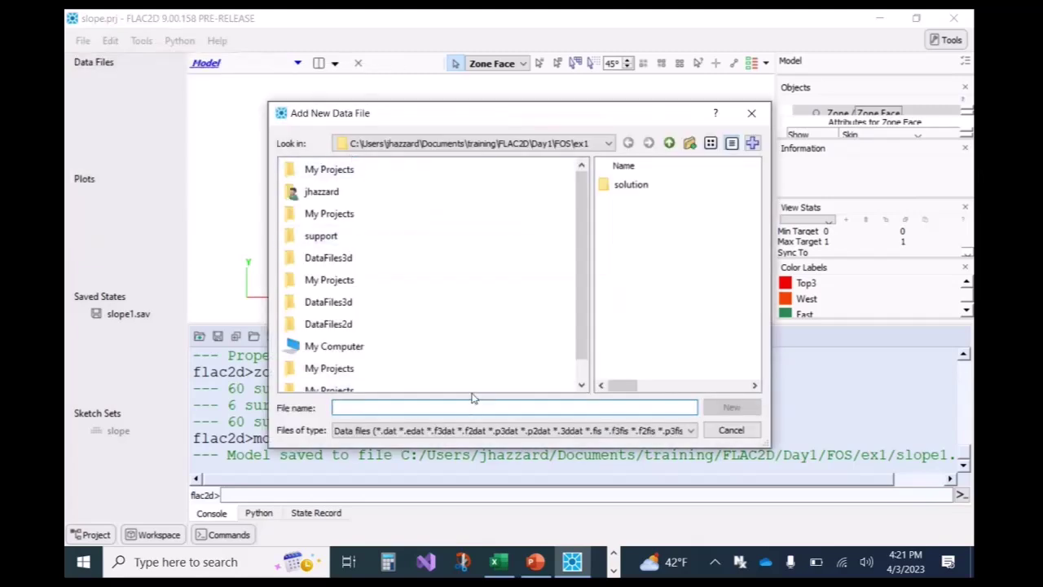
type("slope")
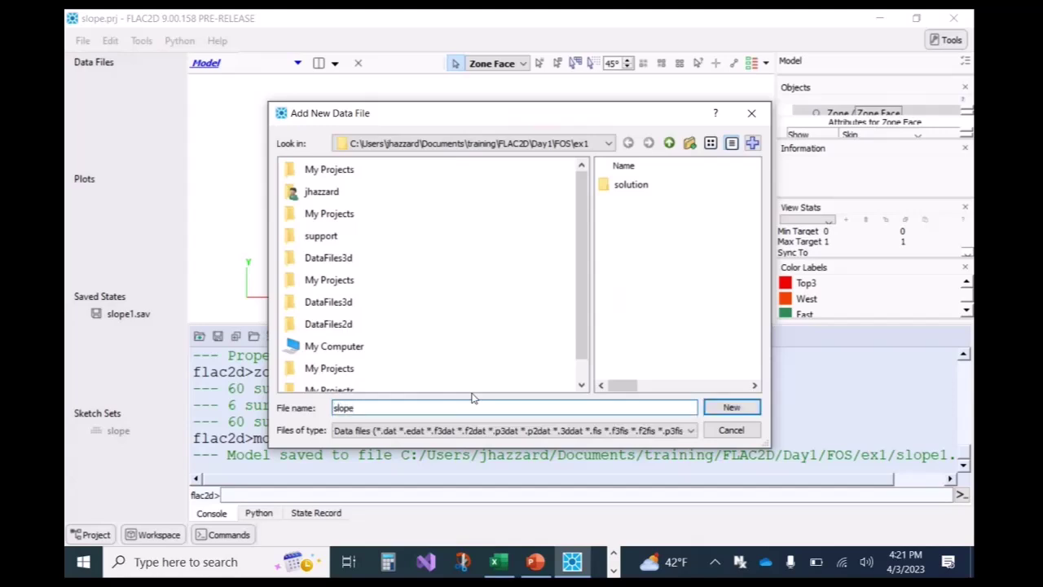
key("Return")
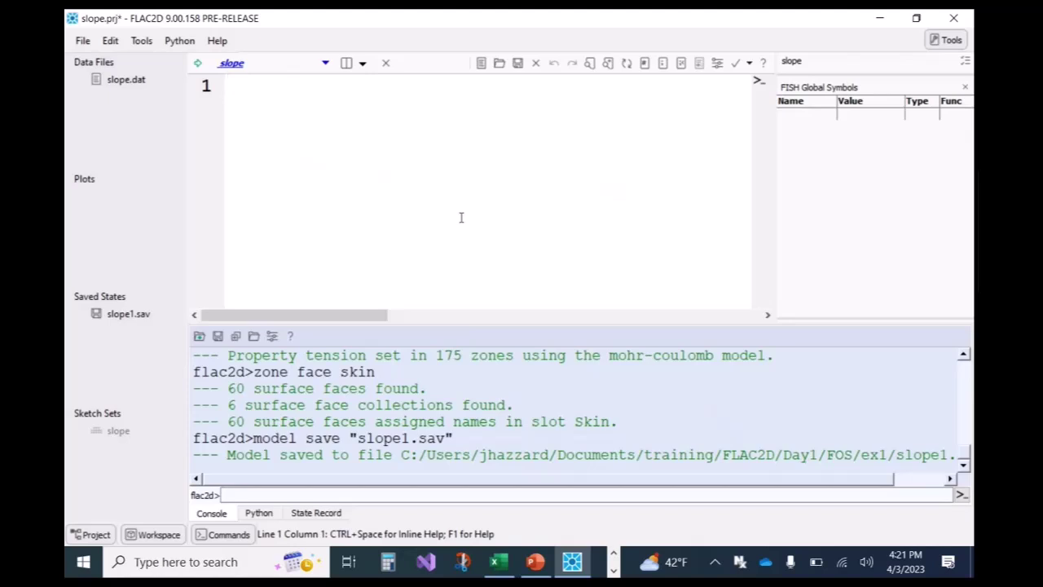
- Write model restore 'slope1' as the first command of the data file, followed by a blank line
type("model ")
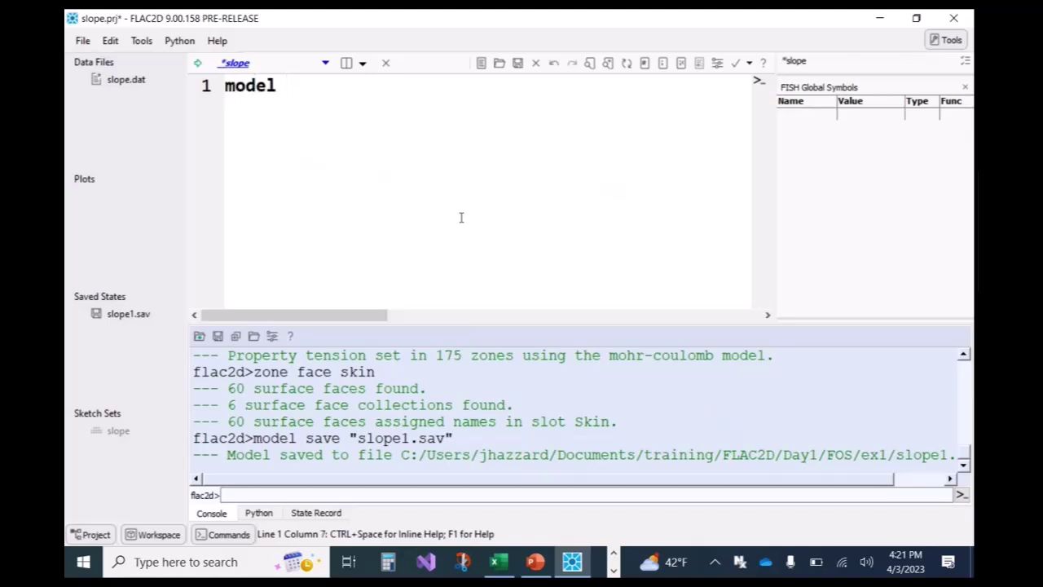
type("restore ")
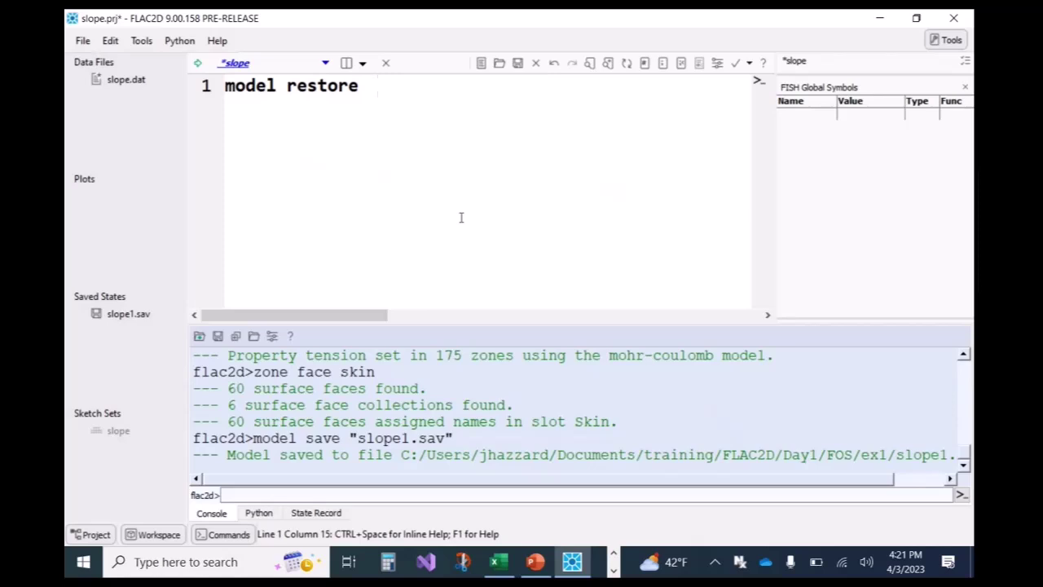
type("'slope1'")
key("Return")
key("Return")
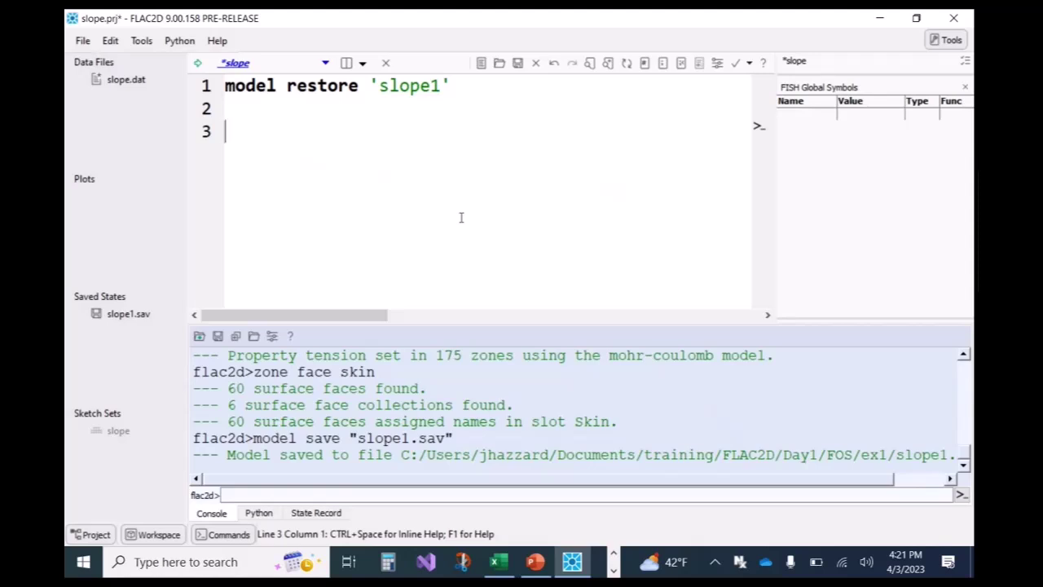
- Add the command zone face apply vel-x 0 range group 'West' or 'East' to fix the side boundaries horizontally
type("zone face apply vel-x 0 range group 'West' or '")
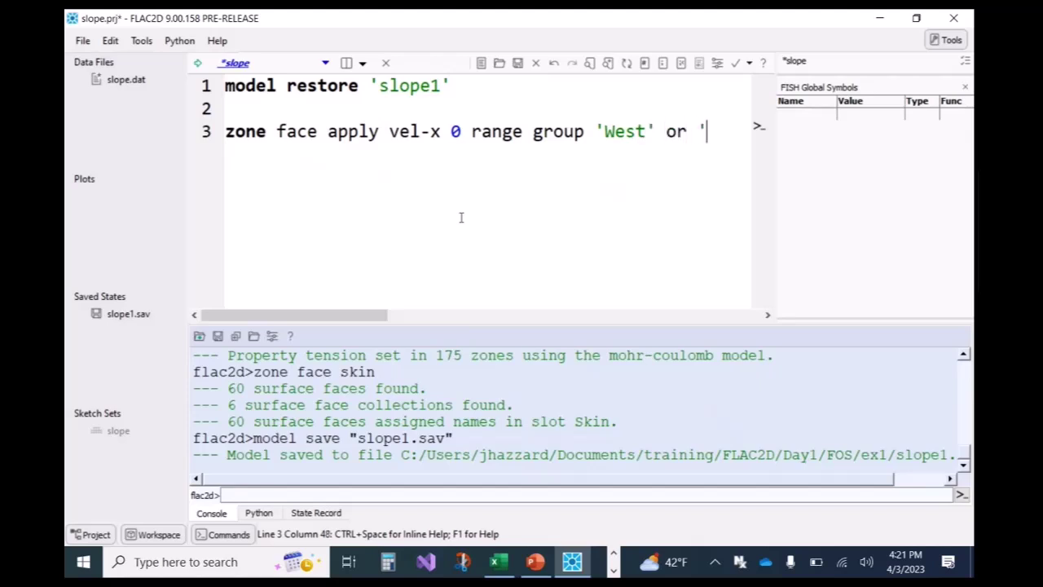
type("East")
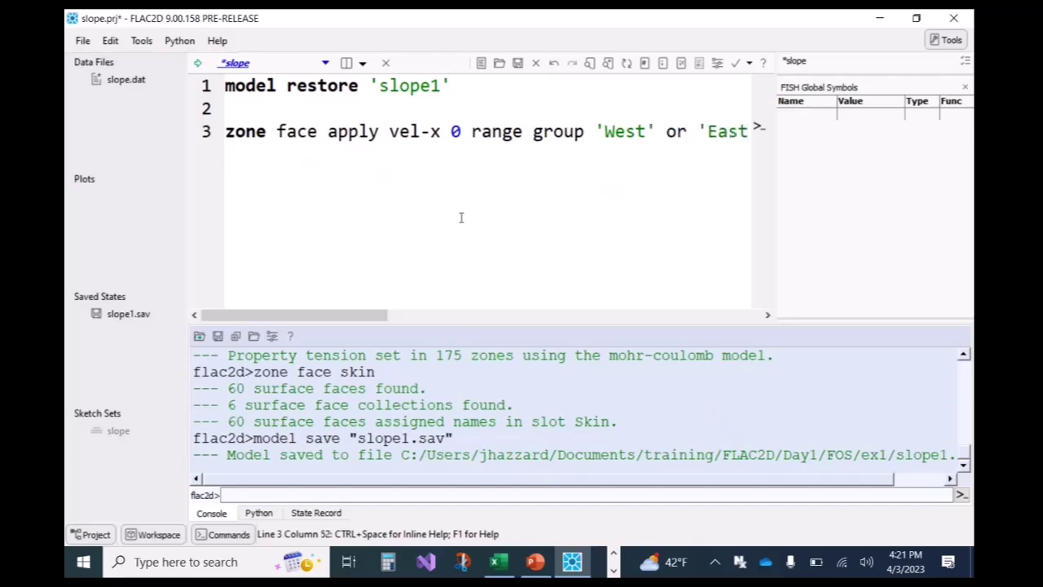
type("'")
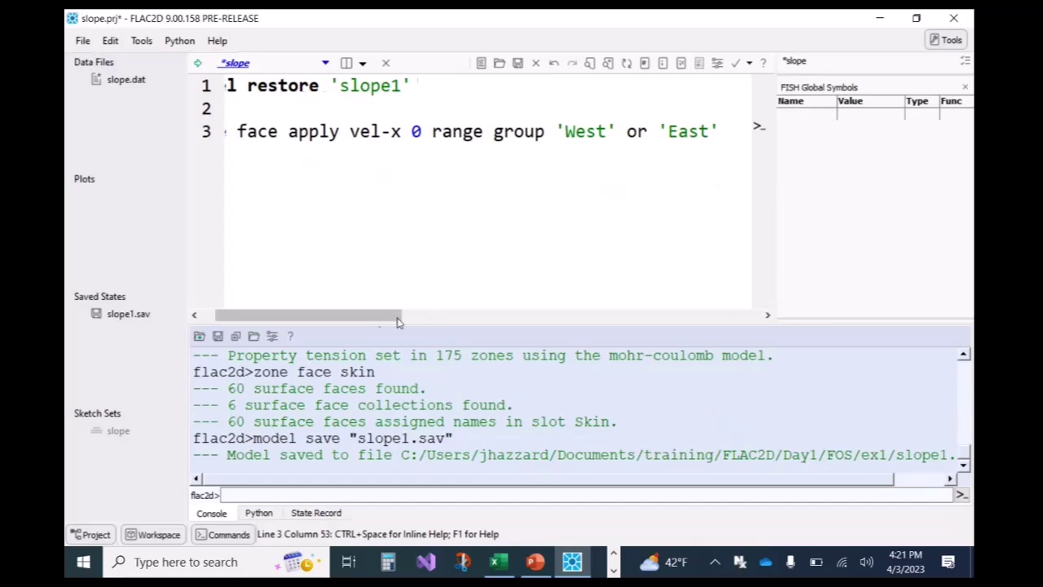
left_click_drag(397, 321, 383, 321)
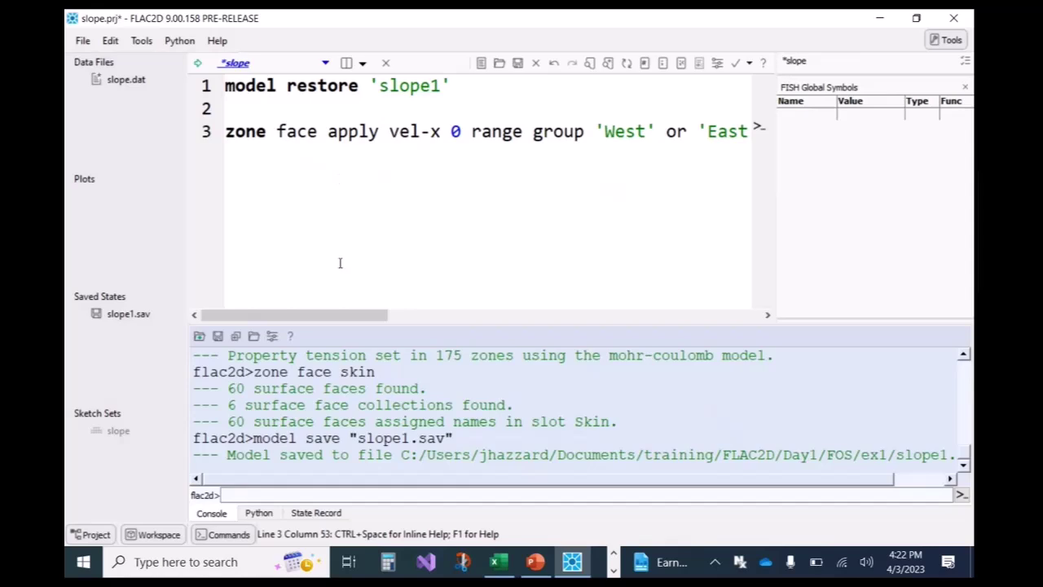
mouse_move(344, 316)
left_mouse_down()
mouse_move(365, 316)
mouse_move(348, 315)
left_mouse_up()
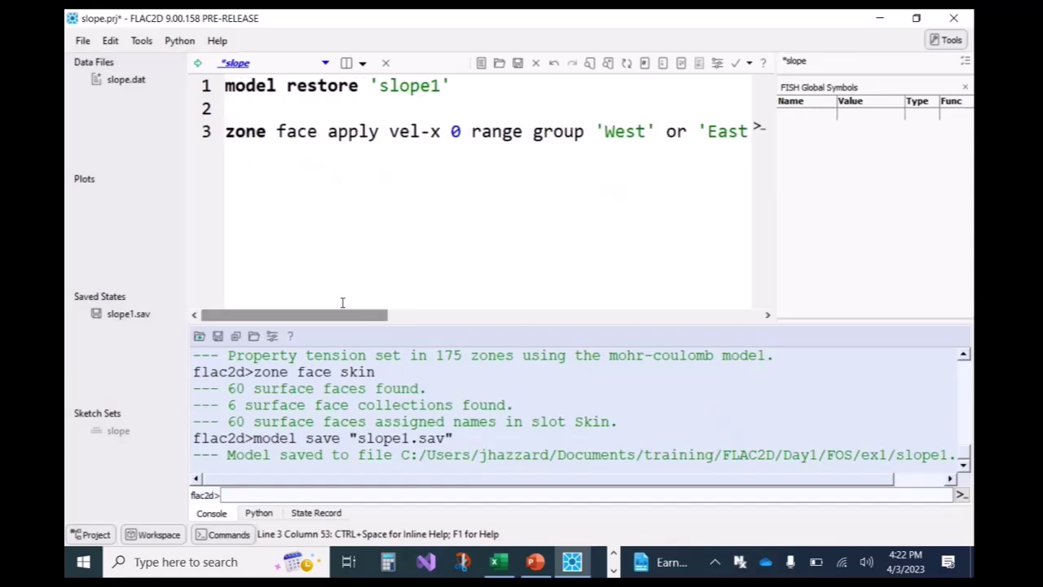
- Add the command zone face apply vel 0 0 range group 'Bottom' to fix the base in both directions
key("Return")
type("zone face apply vel")
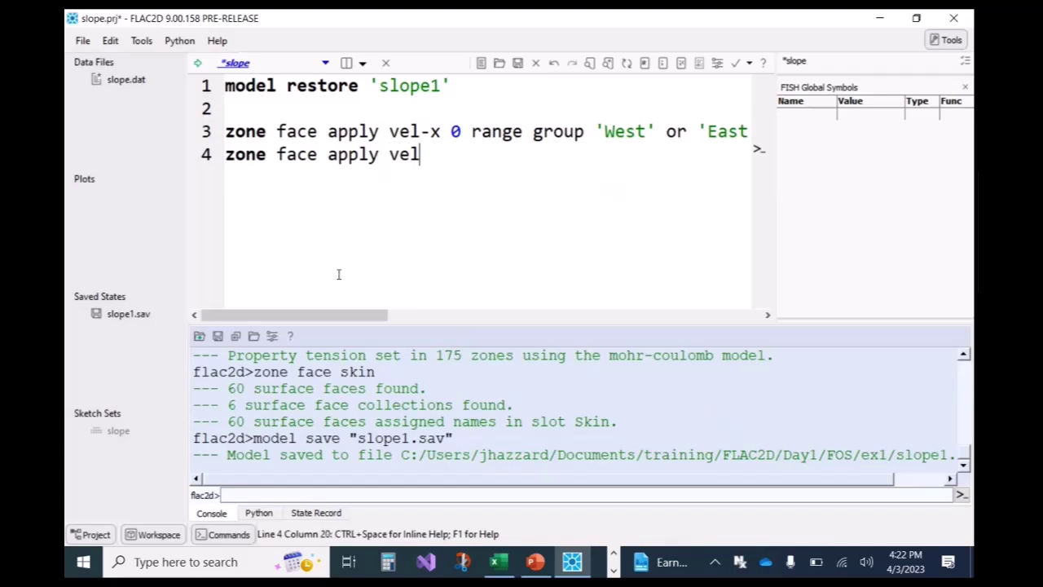
type(" 0 0 ranger group ")
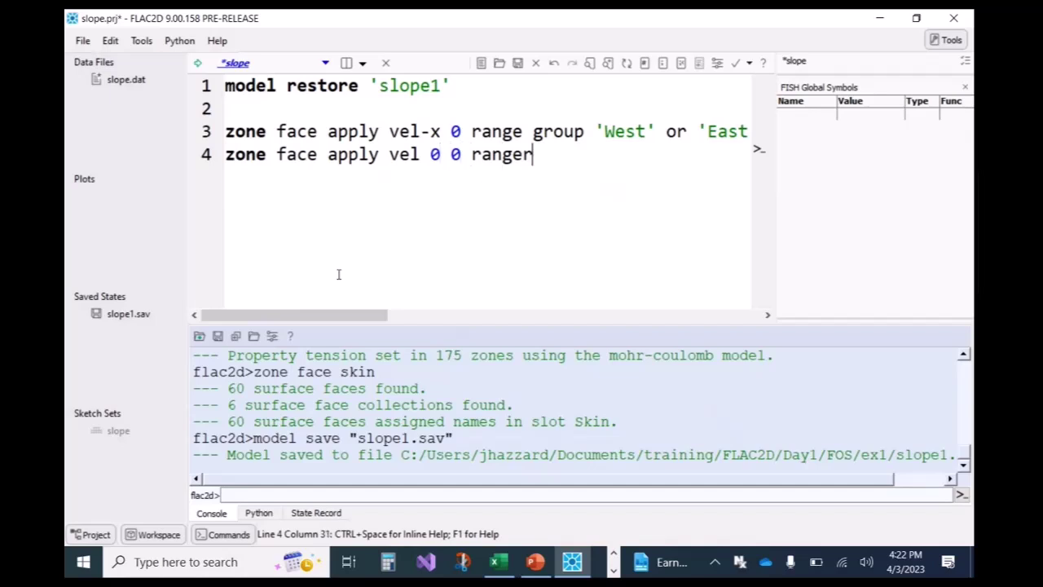
type("'Bottom'")
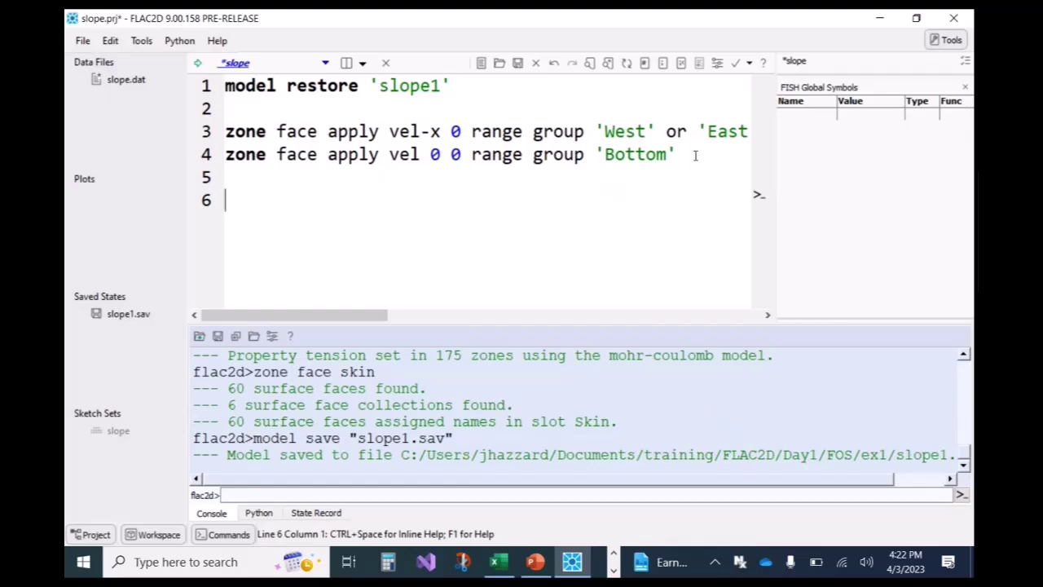
- Add the command model gravity 10 below the boundary conditions, separated by blank lines
type("model")
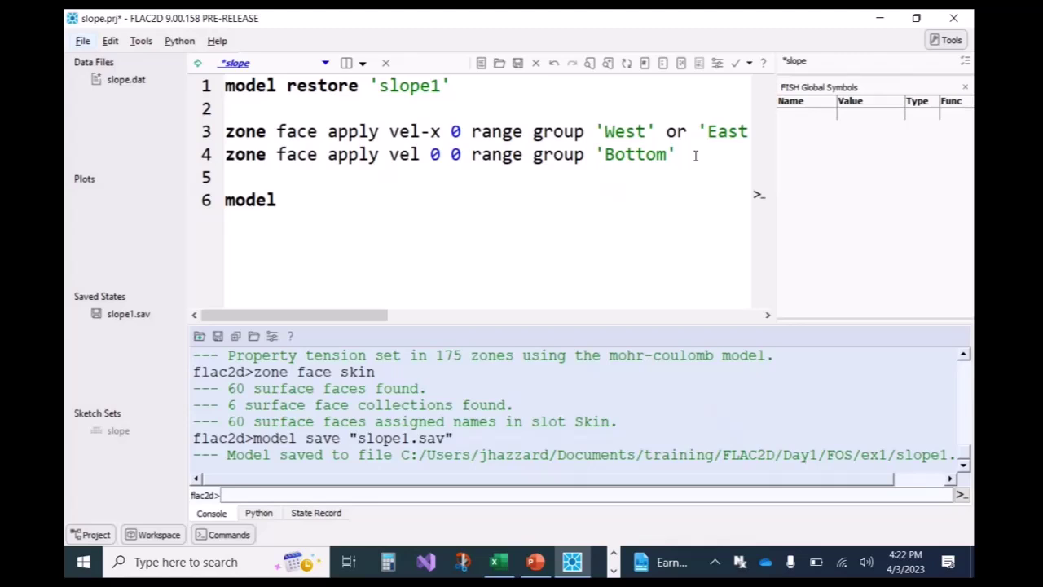
left_click(298, 187)
left_click(298, 194)
type("gravity ")
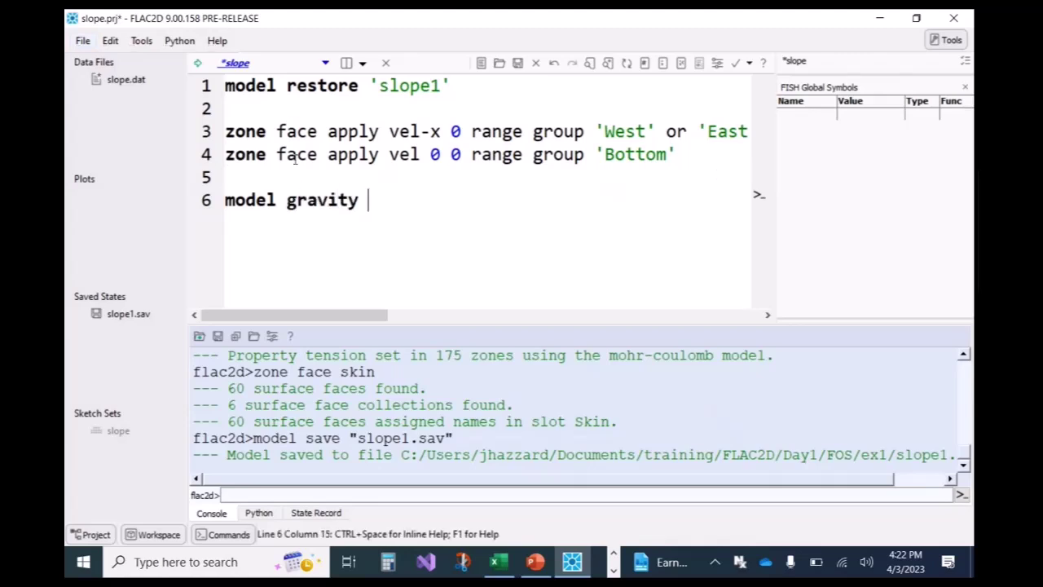
type("10")
key("Return")
key("Return")
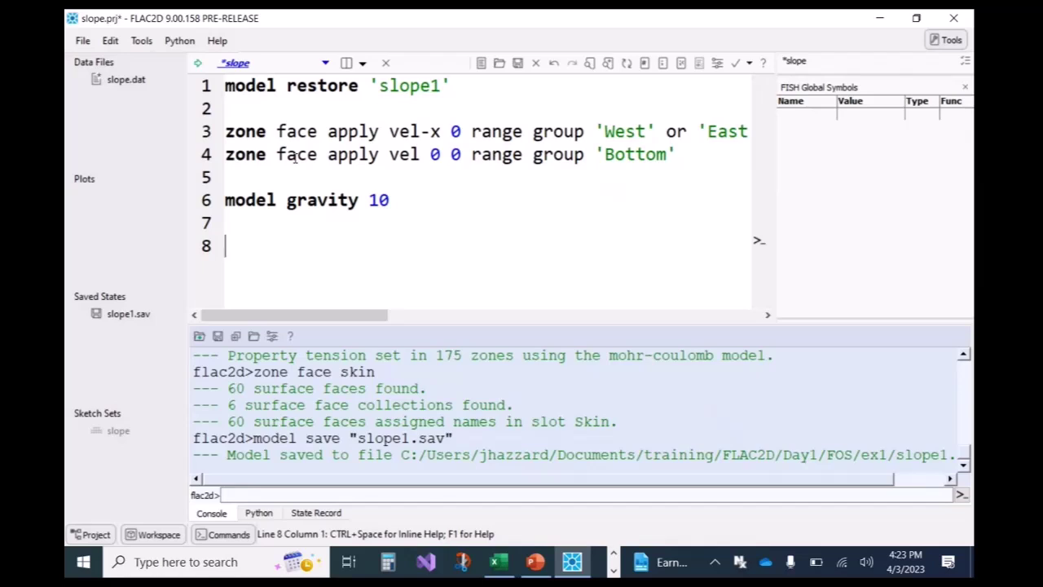
- Add the command model large-strain off below the gravity command, followed by a blank line
key("ctrl+s")
type("model l")
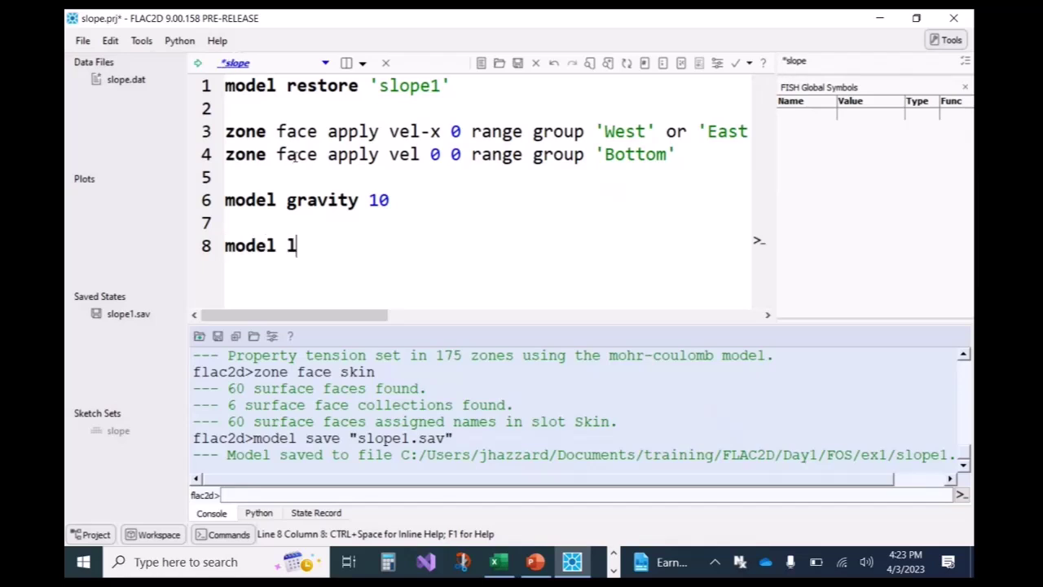
type("arge-strain off")
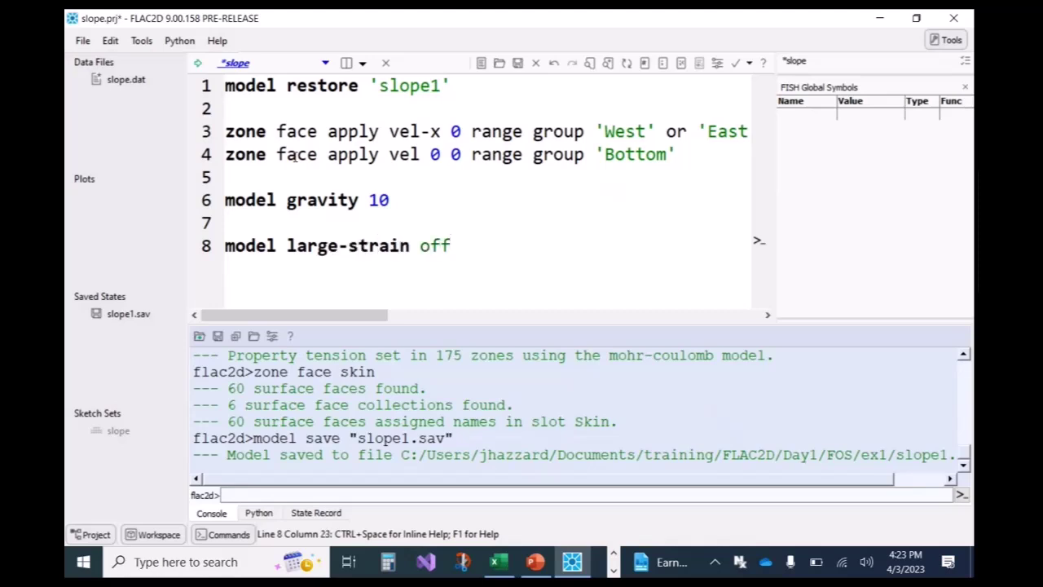
key("Return")
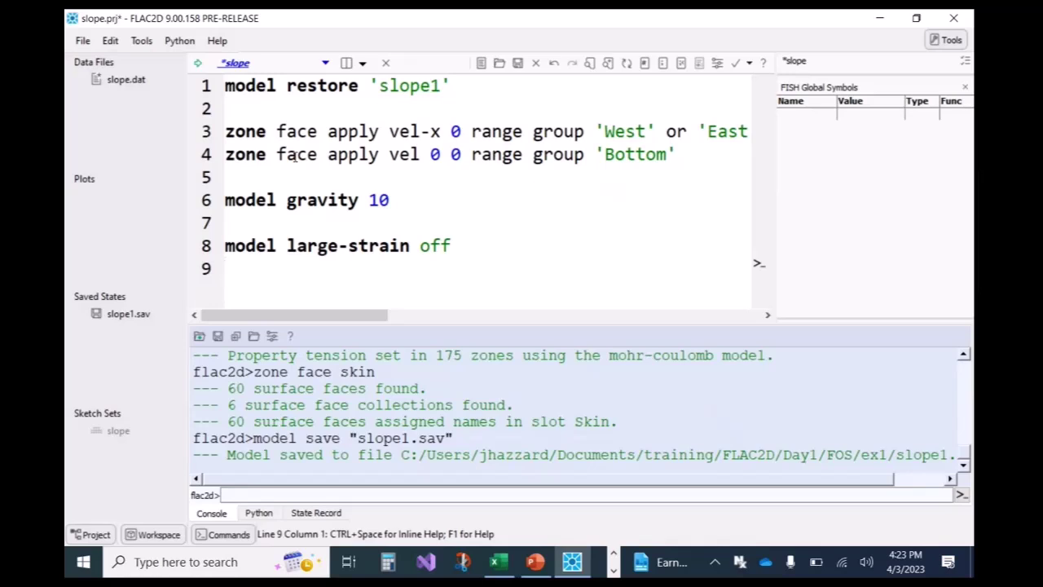
key("Return")
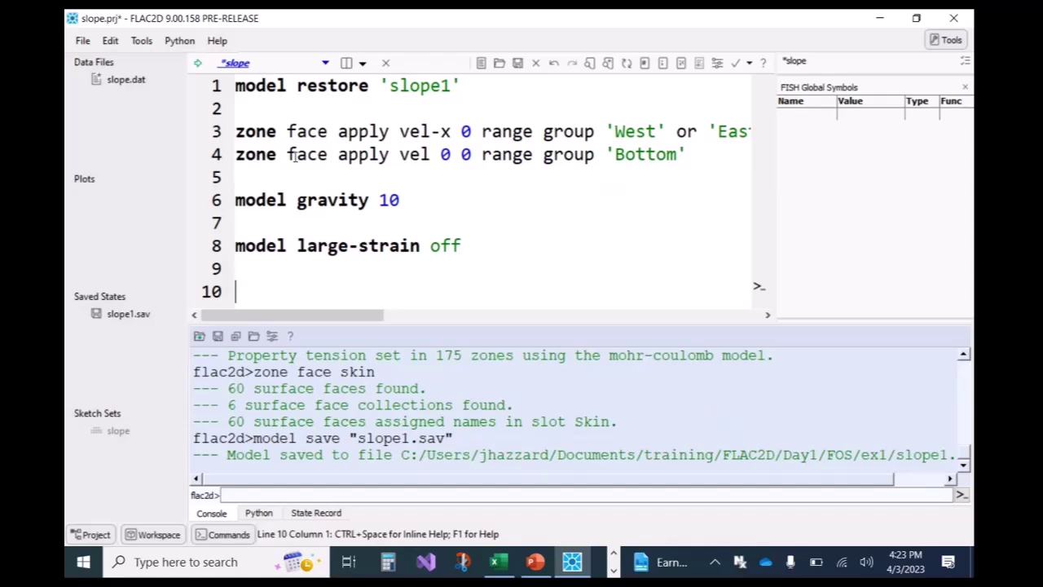
- Add the command model factor-of-safety filename 'fos1' associated at the end of the data file
type("model factor-of-safety")
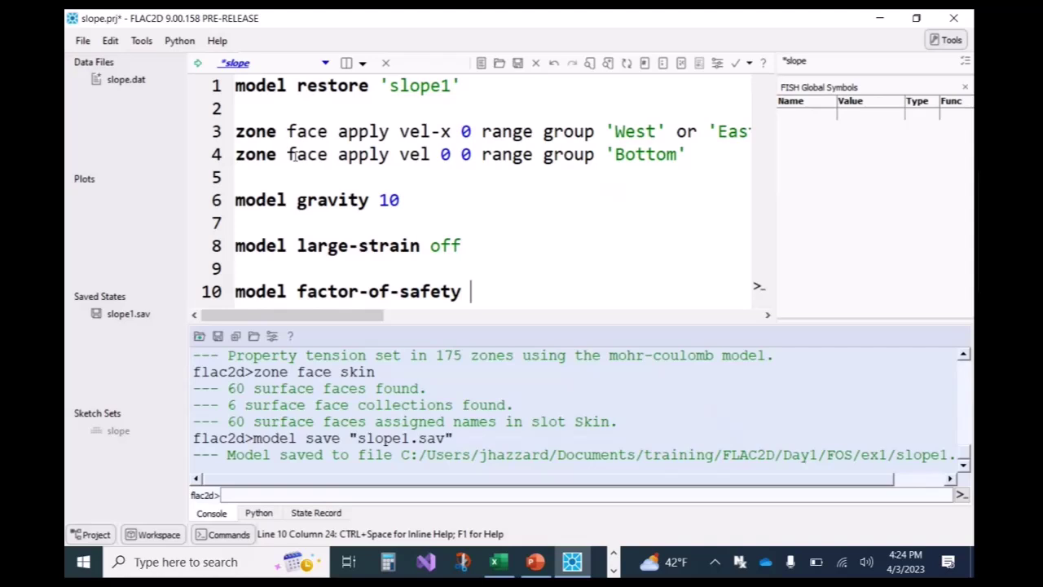
type("'")
key("BackSpace")
type("filename '")
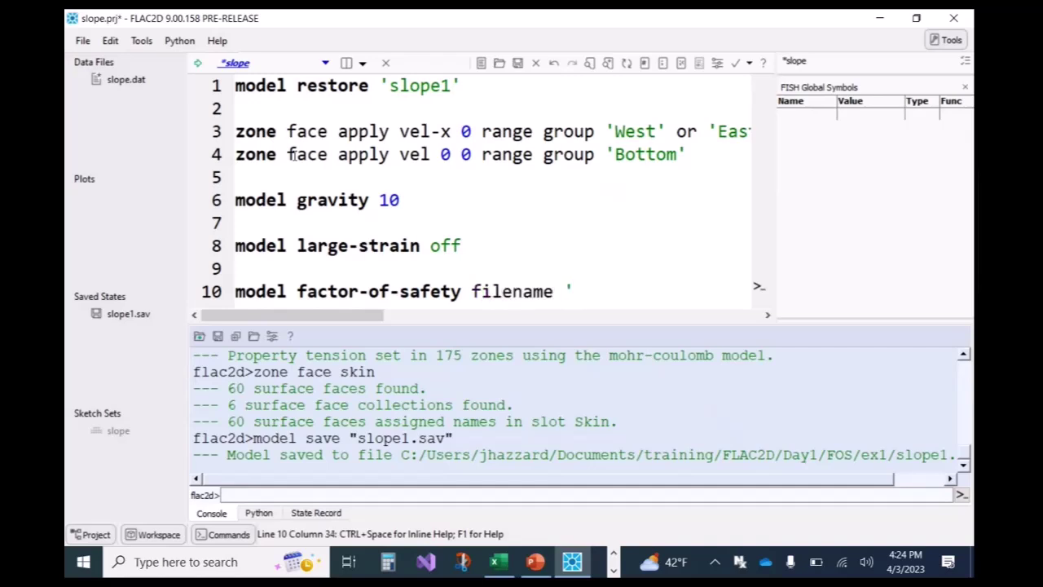
type("fos1'")
type("associated")
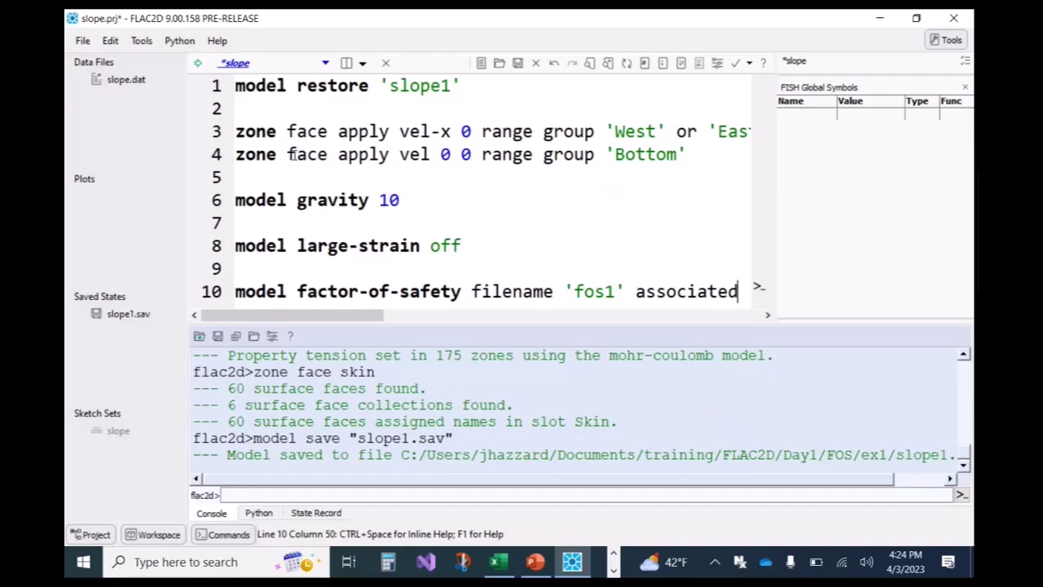
key("Return")
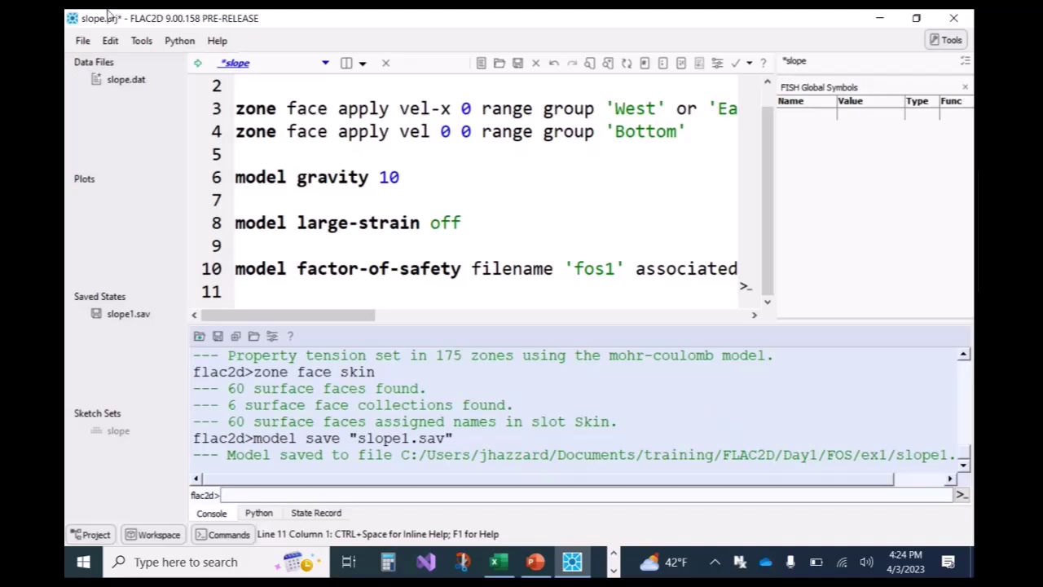
left_click(665, 268)
left_click(250, 291)
key("Return")
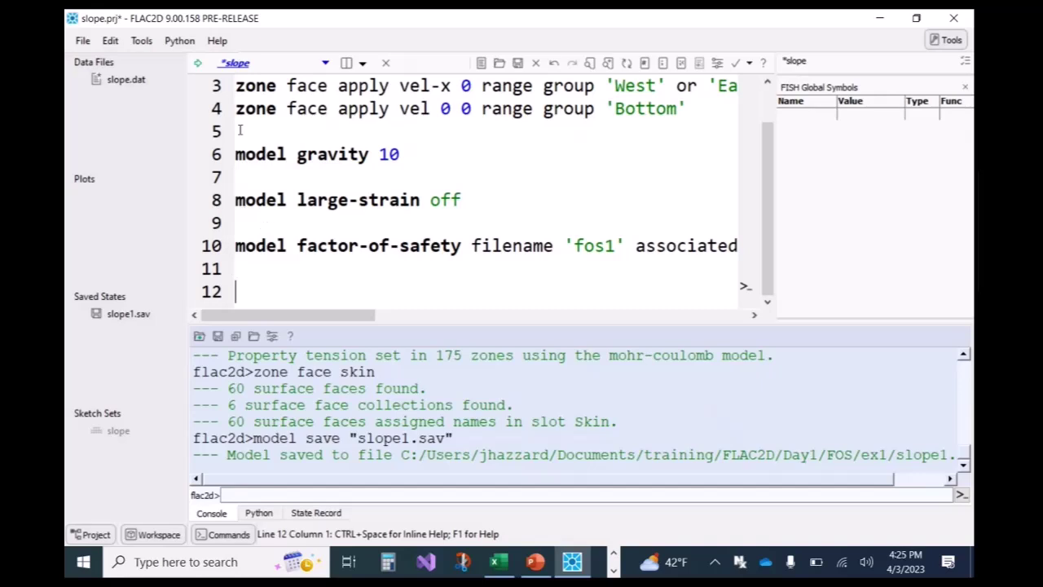
scroll(302, 117, "up", 1)
scroll(302, 117, "down", 1)
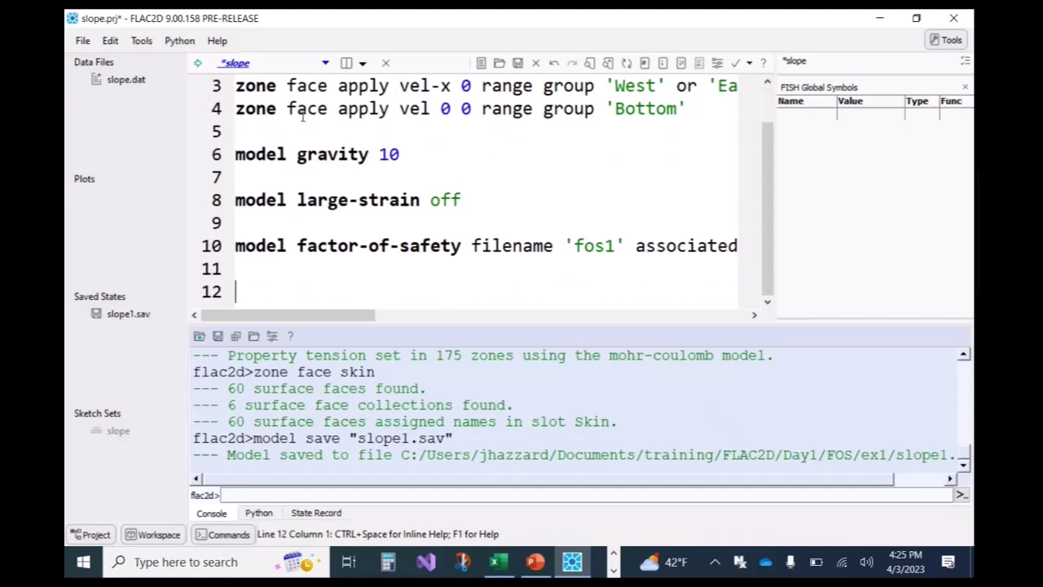
- Run the slope data file and enlarge the console output to read the factor-of-safety result
left_click(197, 63)
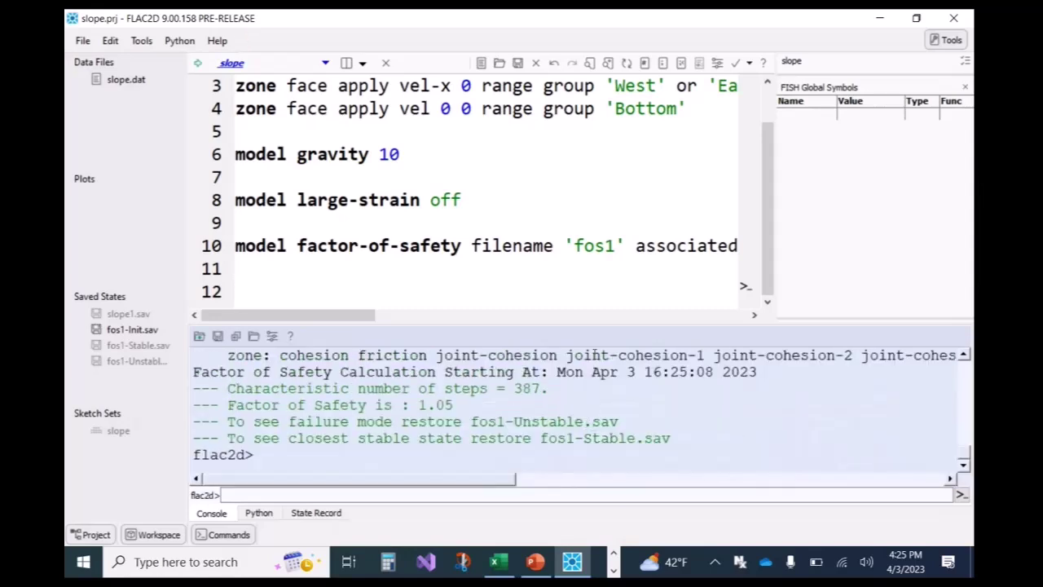
left_click_drag(590, 324, 590, 288)
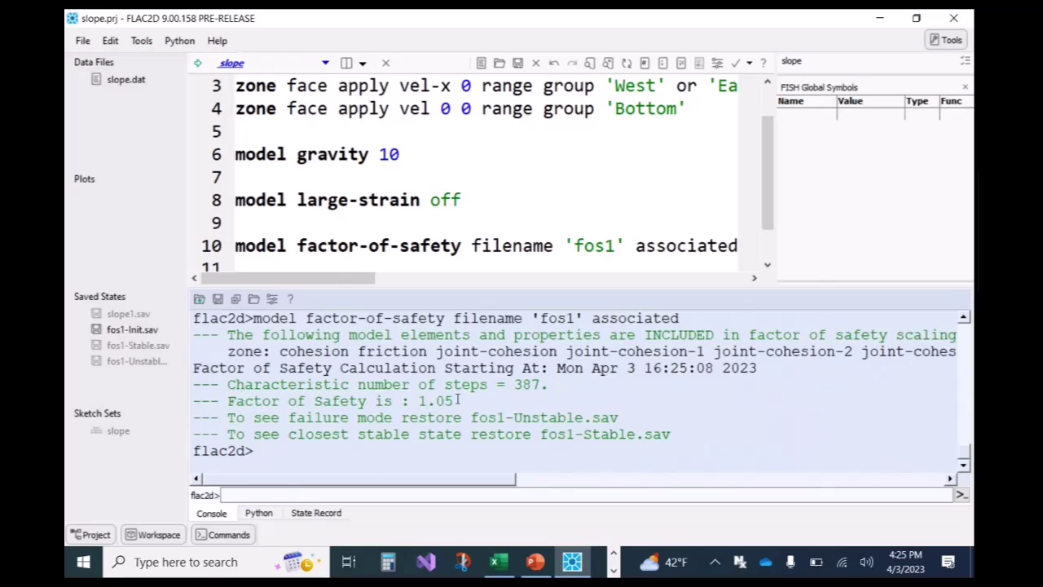
scroll(459, 397, "down", 3)
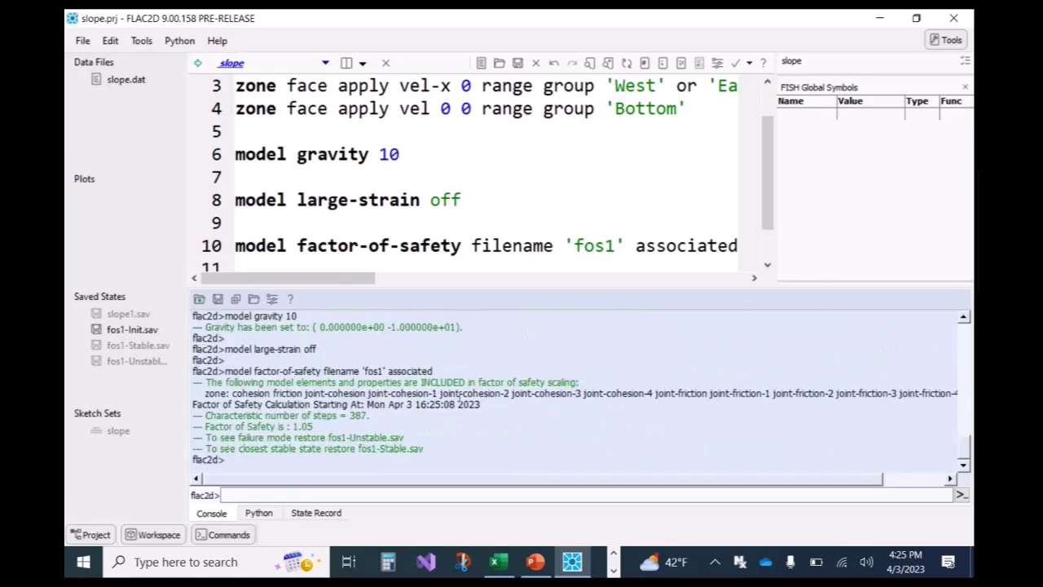
scroll(459, 396, "up", 5)
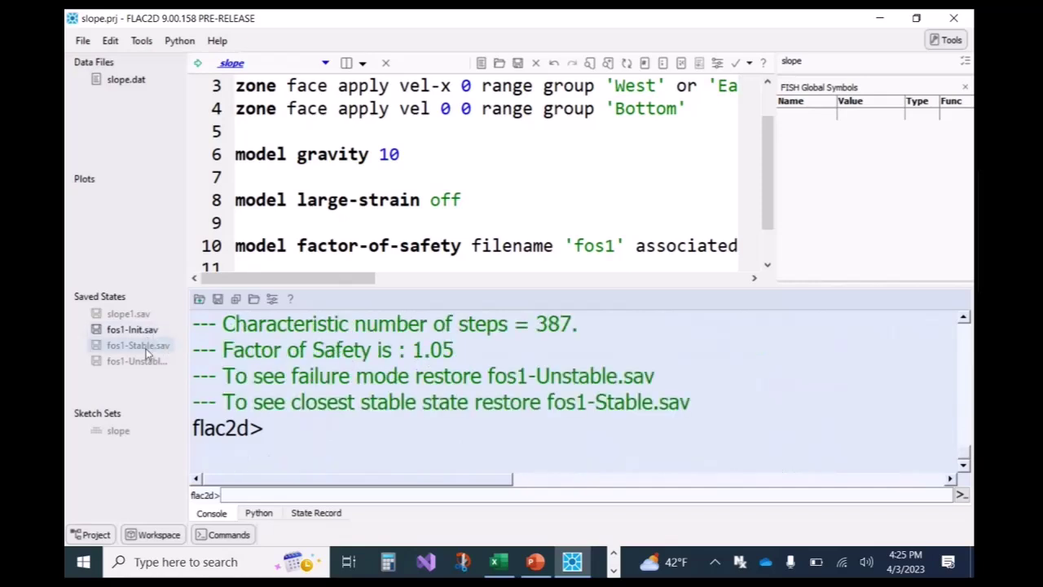
- Restore the fos1-Unstable saved state and hide the console to give the data file the full height
double_click(149, 364)
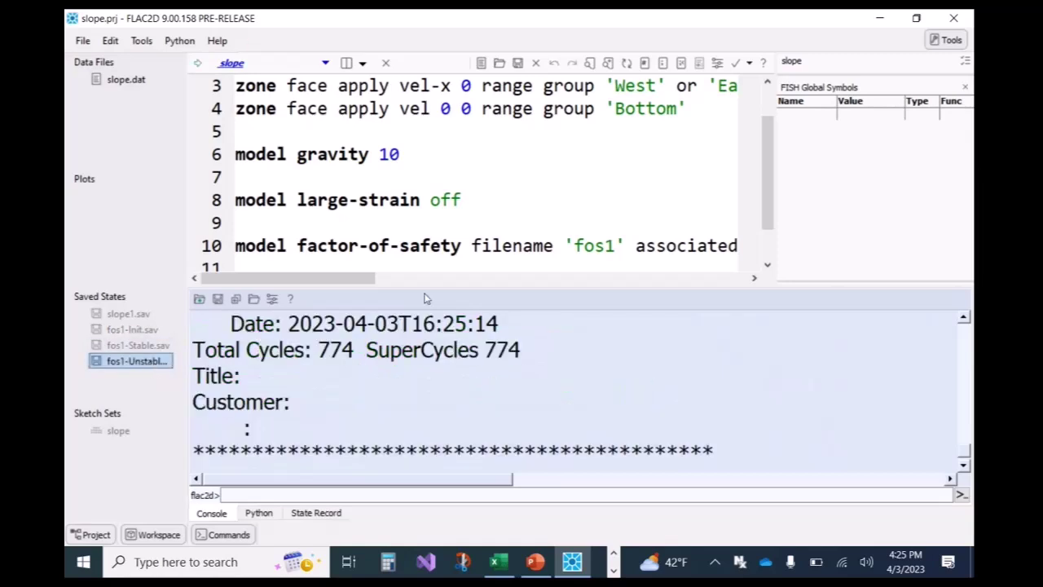
left_click_drag(425, 287, 415, 326)
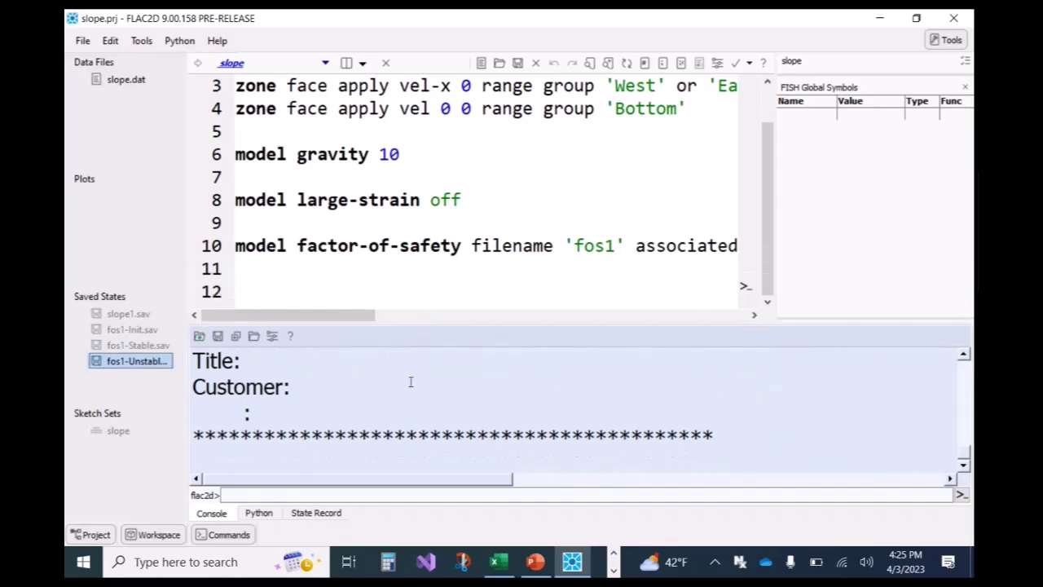
left_click(210, 536)
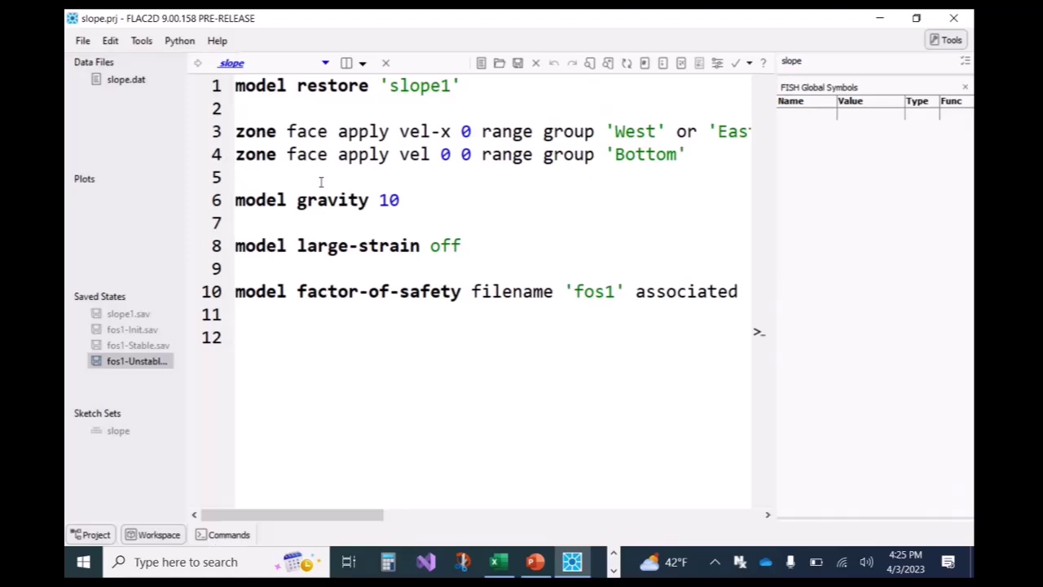
- Create a new plot and accept the name Plot01
left_click(325, 63)
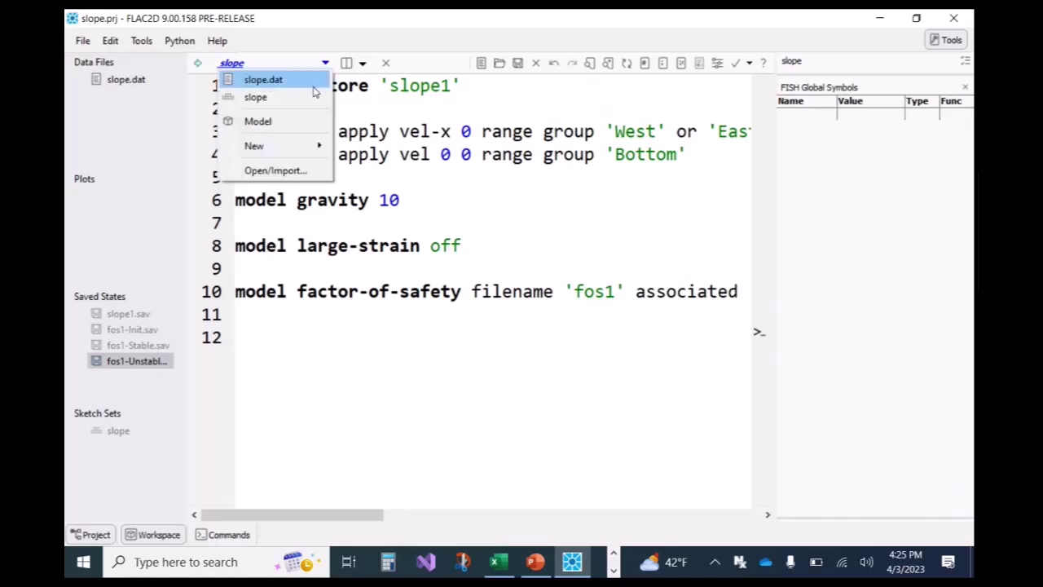
mouse_move(309, 146)
left_click(362, 163)
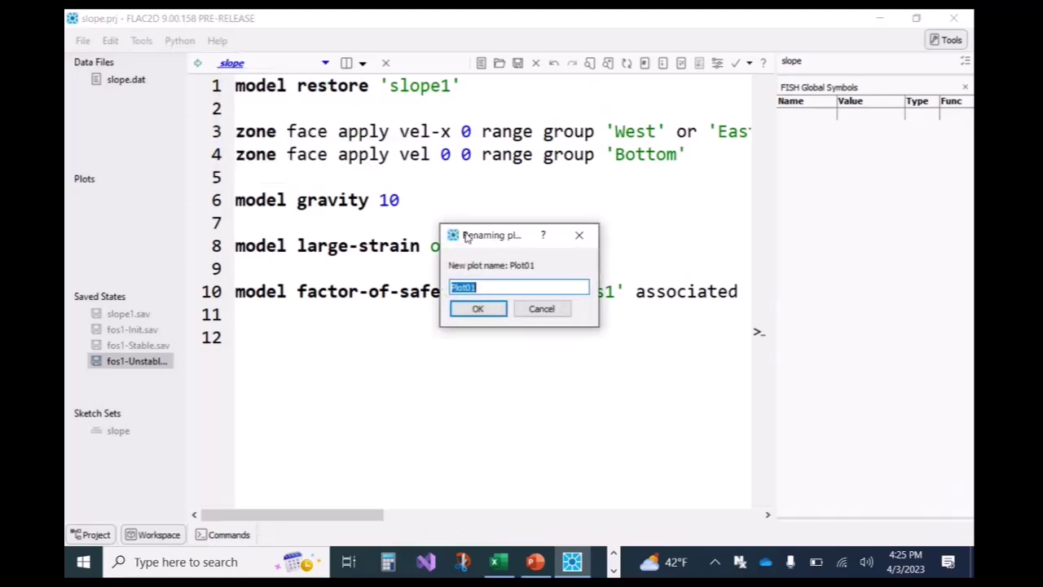
left_click(479, 310)
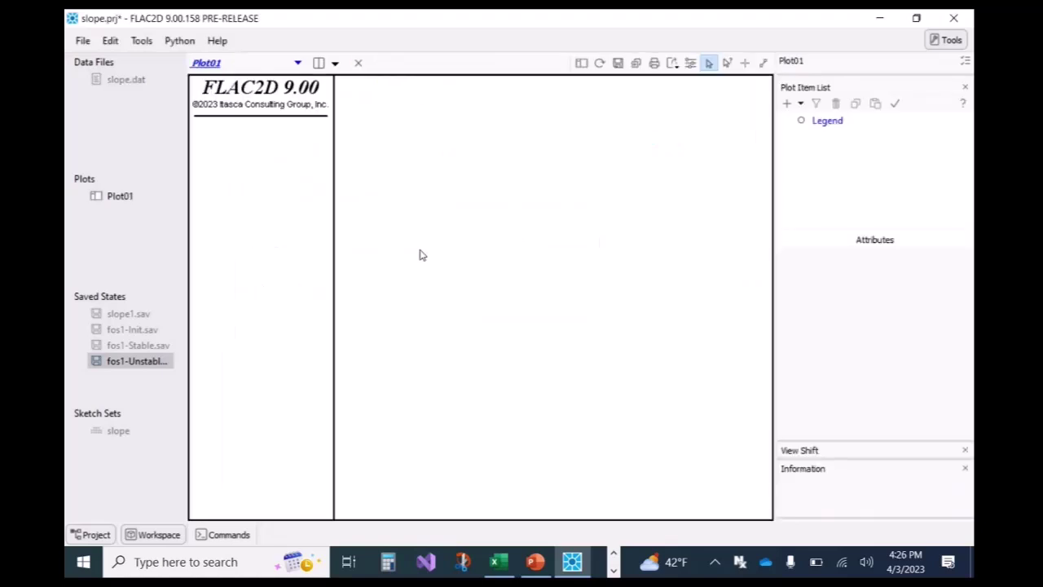
- Add a Zone item to the plot and colour the zones by contour
left_click(802, 104)
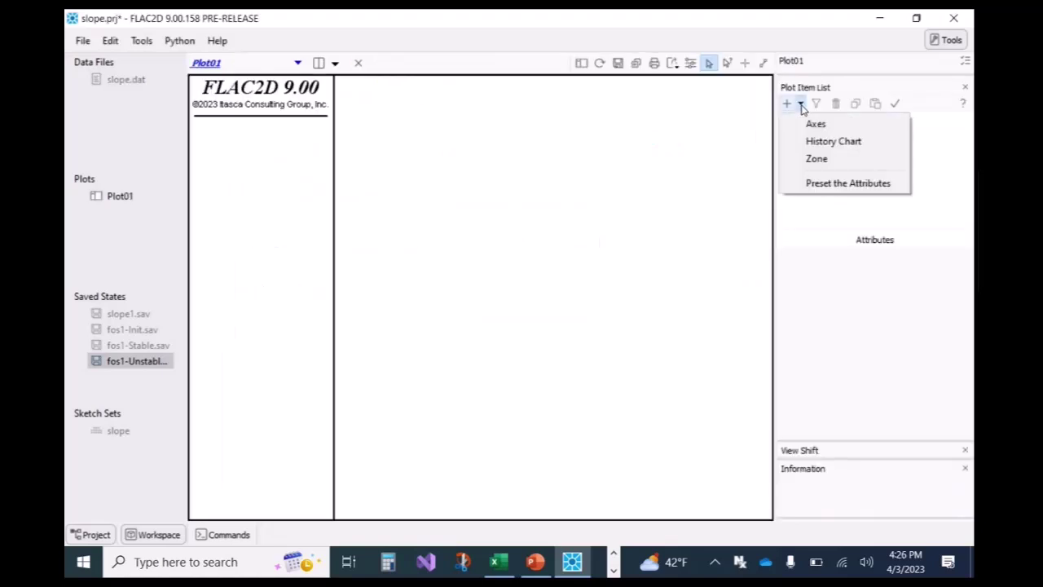
left_click(815, 159)
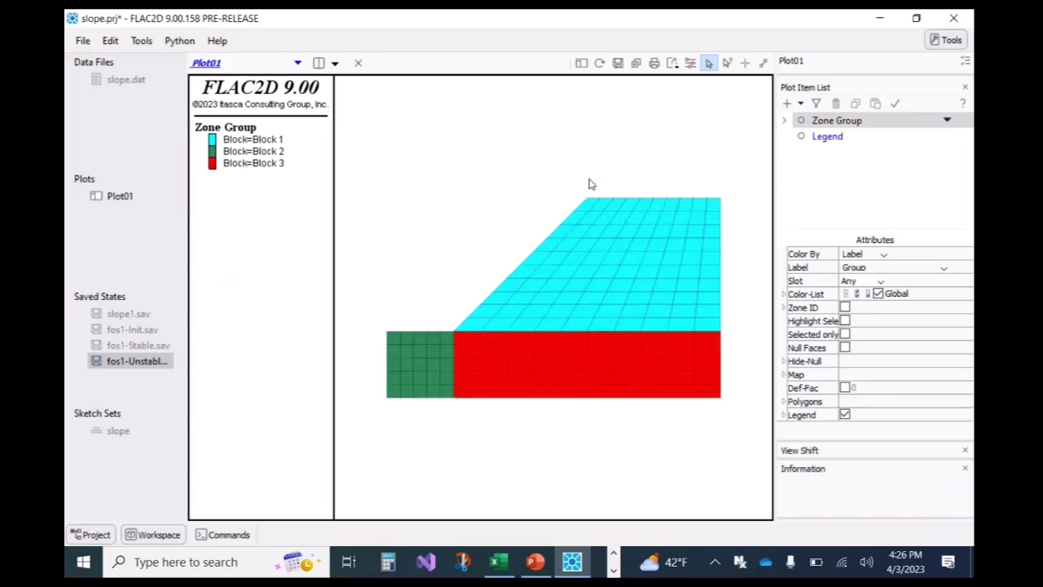
scroll(591, 184, "up", 1)
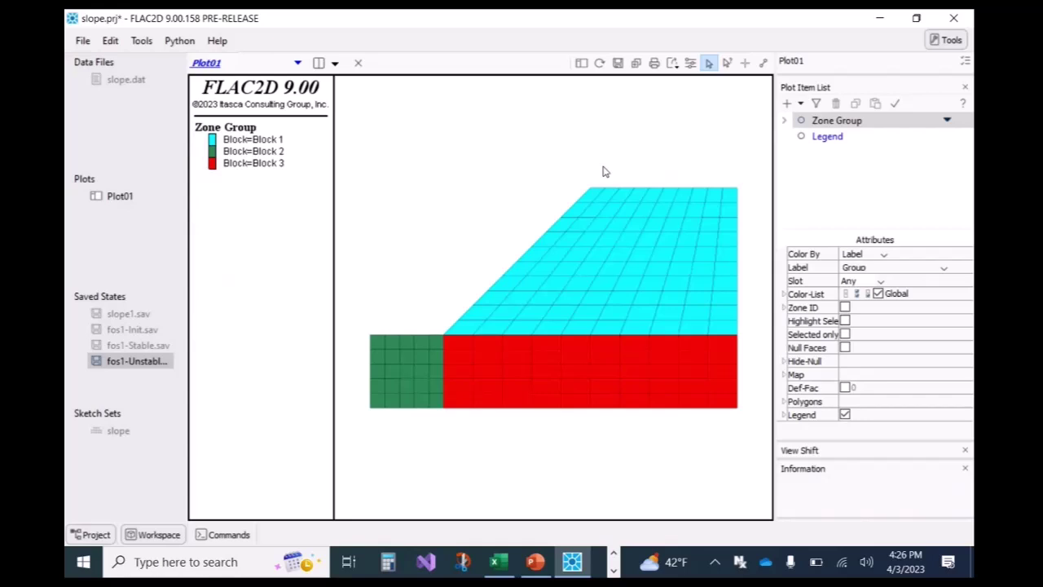
left_click(883, 247)
left_click(878, 267)
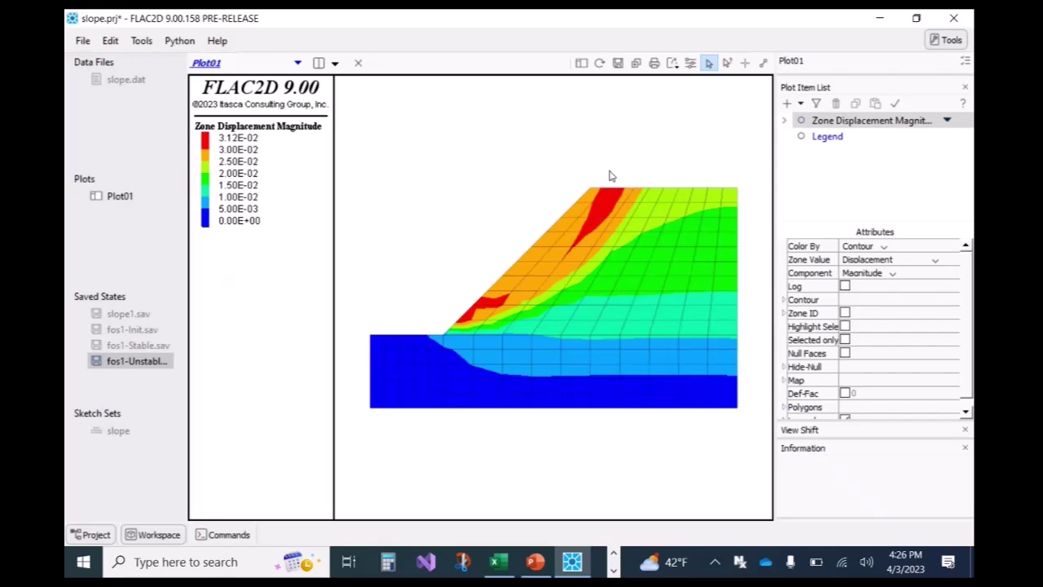
- Set the contoured zone value to Strain Rate
mouse_move(676, 301)
left_click(934, 262)
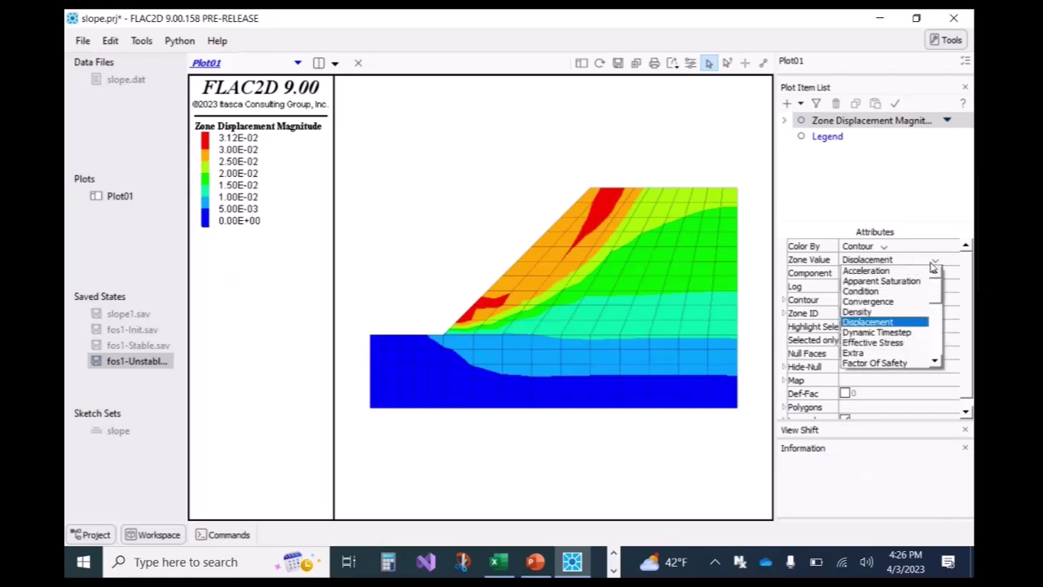
scroll(903, 300, "down", 3)
scroll(903, 300, "down", 4)
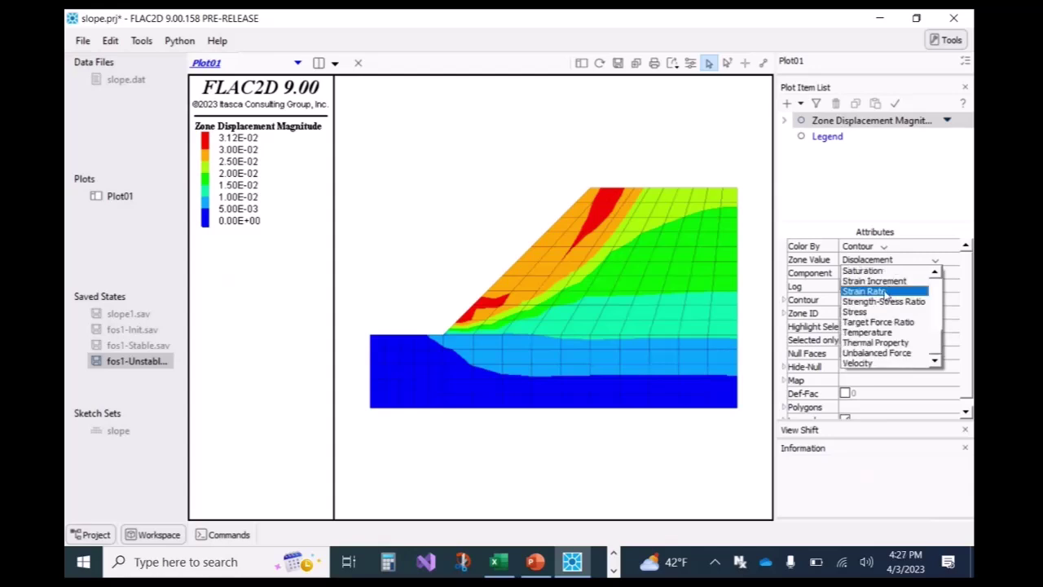
left_click(886, 292)
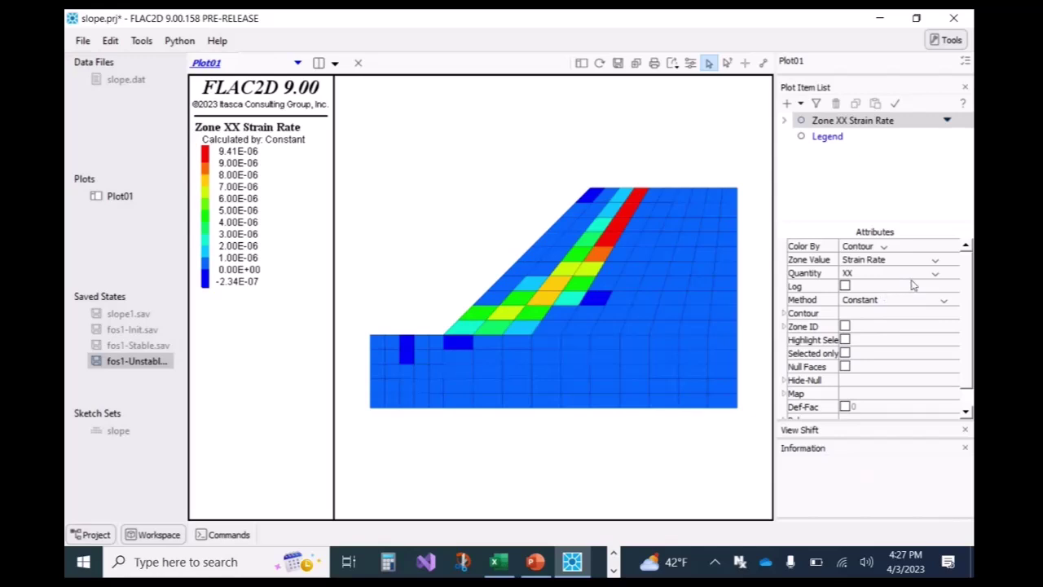
- Set the strain-rate quantity to Maximum Shear and the contour calculation method to Volumetric Averaging
left_click(936, 274)
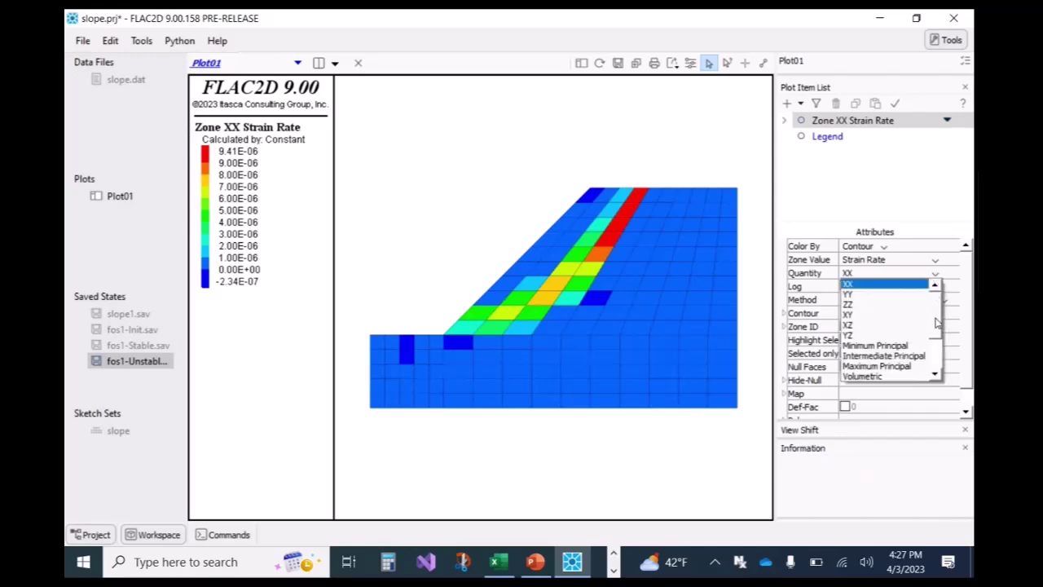
scroll(935, 323, "down", 2)
scroll(936, 342, "down", 1)
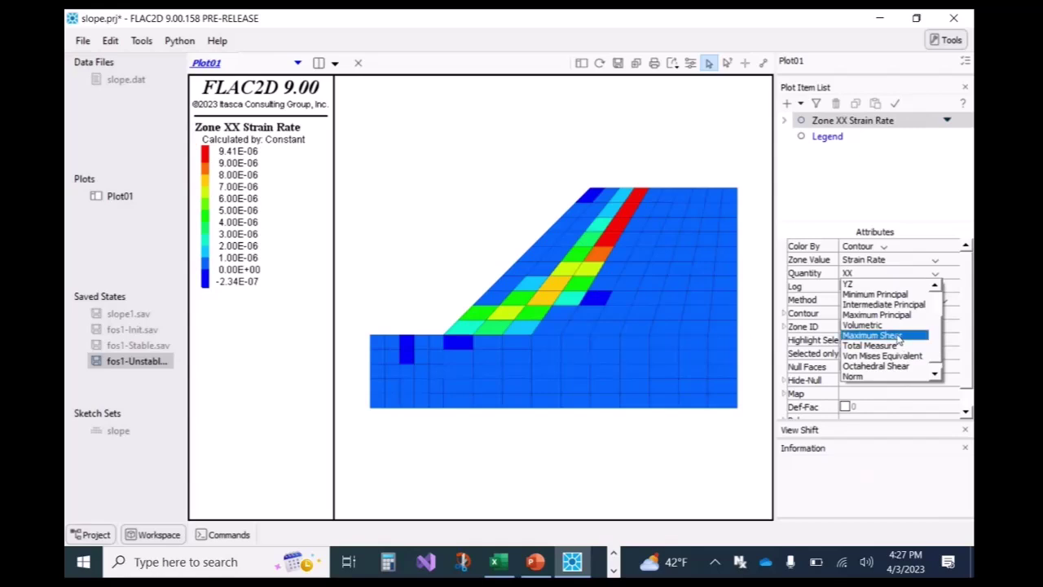
left_click(899, 335)
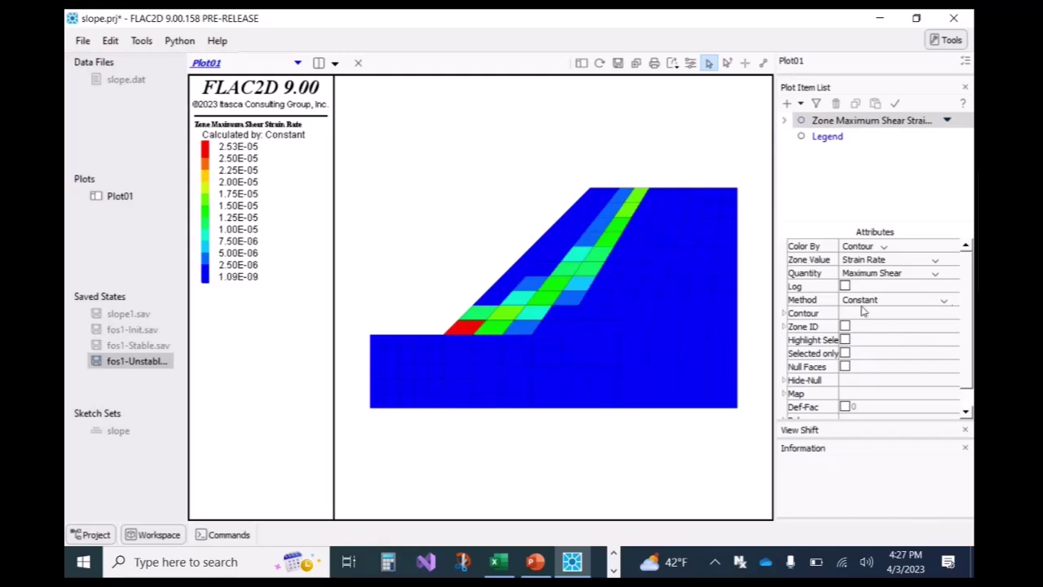
left_click(943, 300)
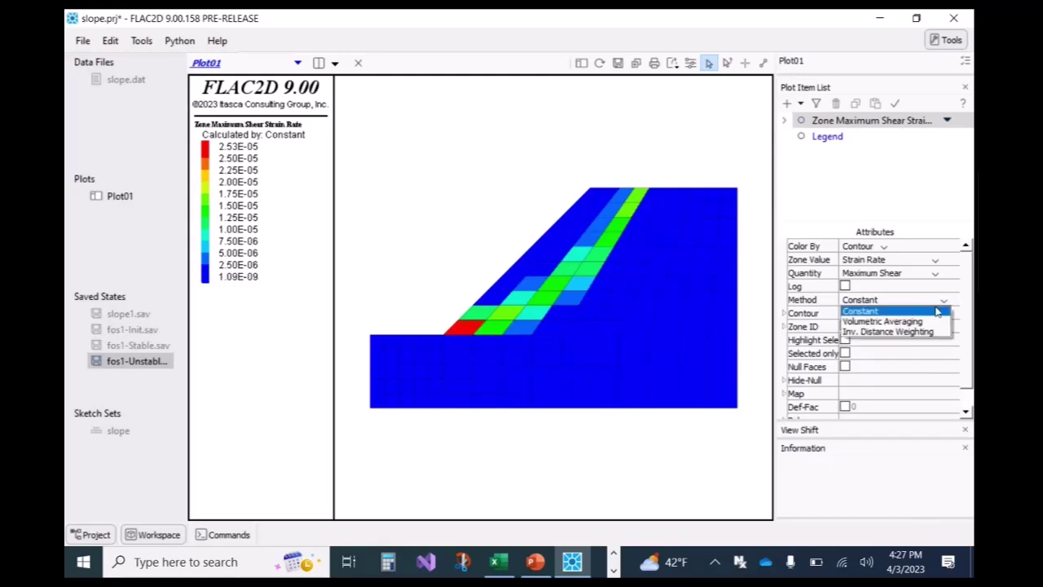
left_click(929, 323)
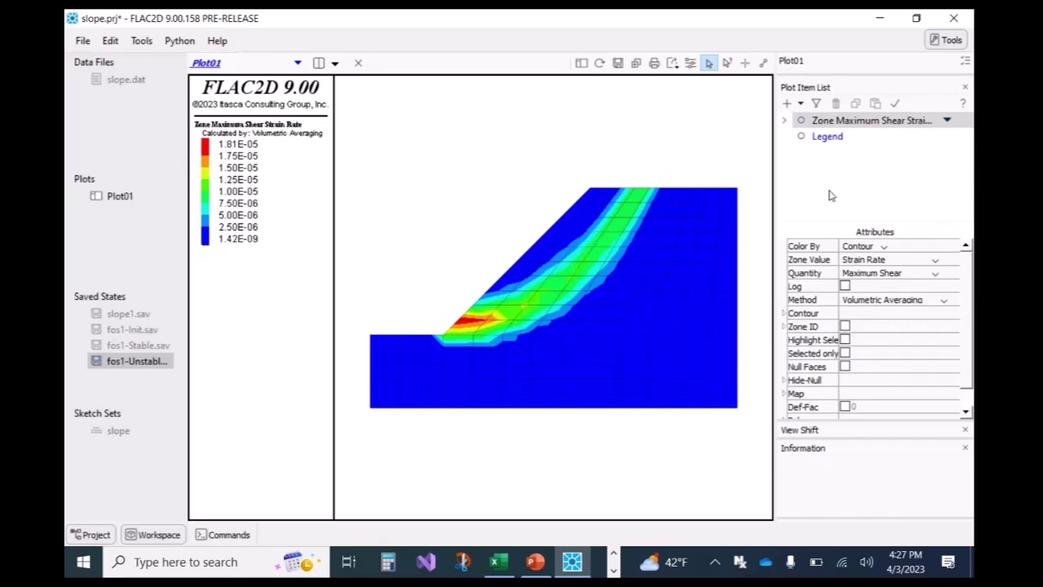
- Add a zone Vectors item to the plot and set its value to Velocity
left_click(788, 104)
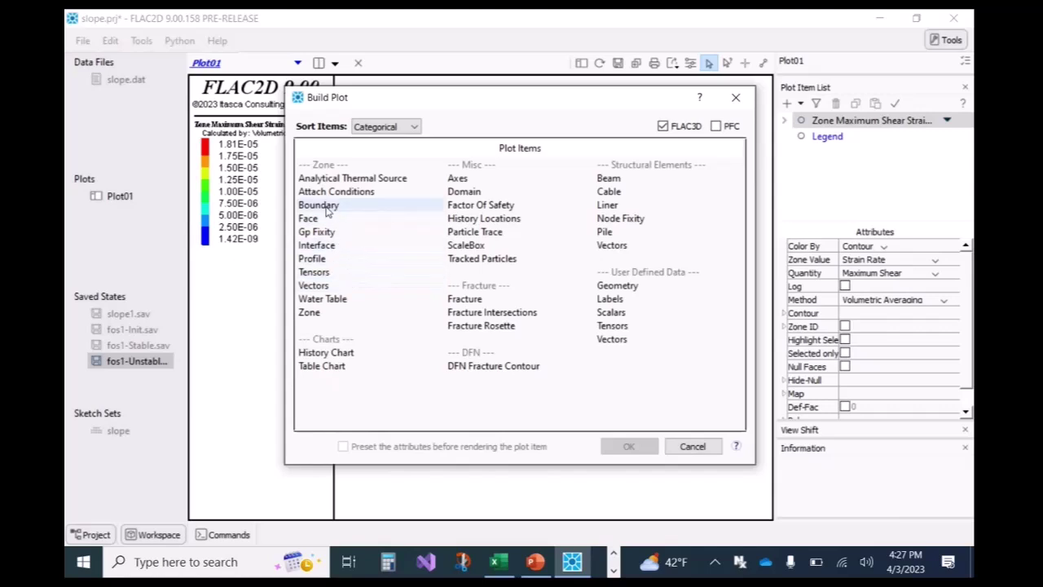
double_click(324, 285)
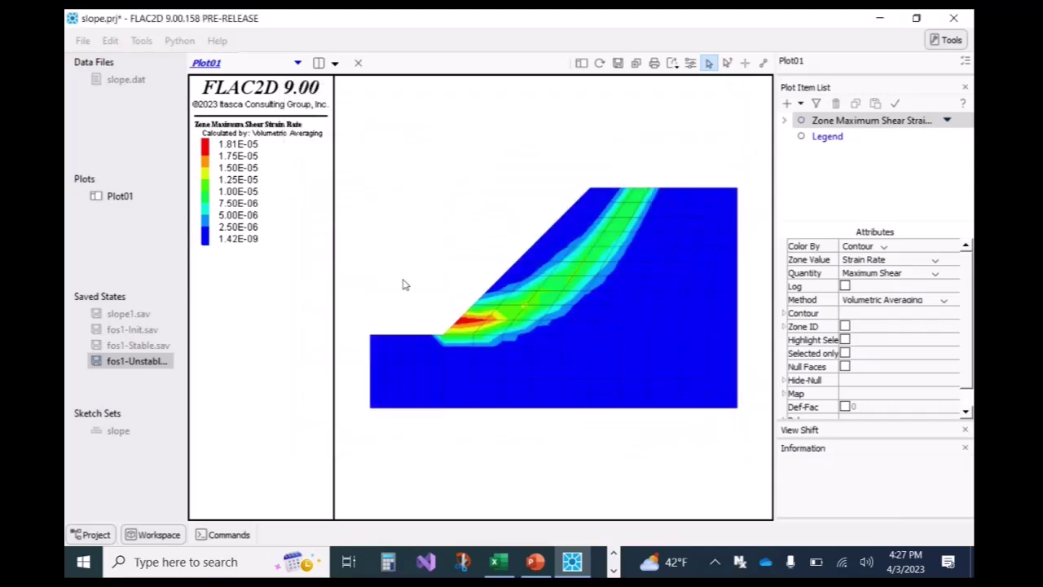
scroll(595, 268, "up", 2)
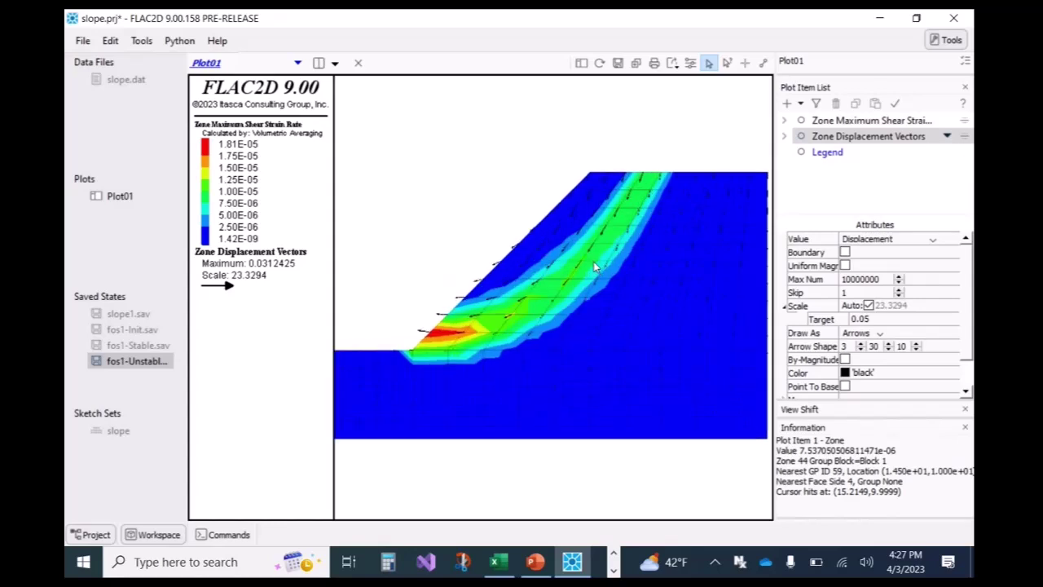
left_click(893, 239)
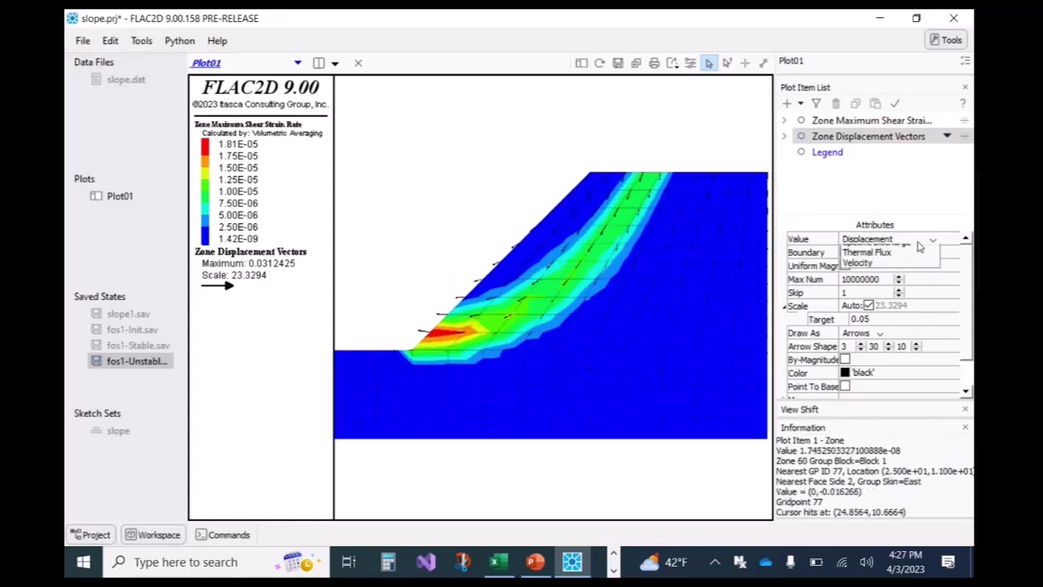
left_click(878, 323)
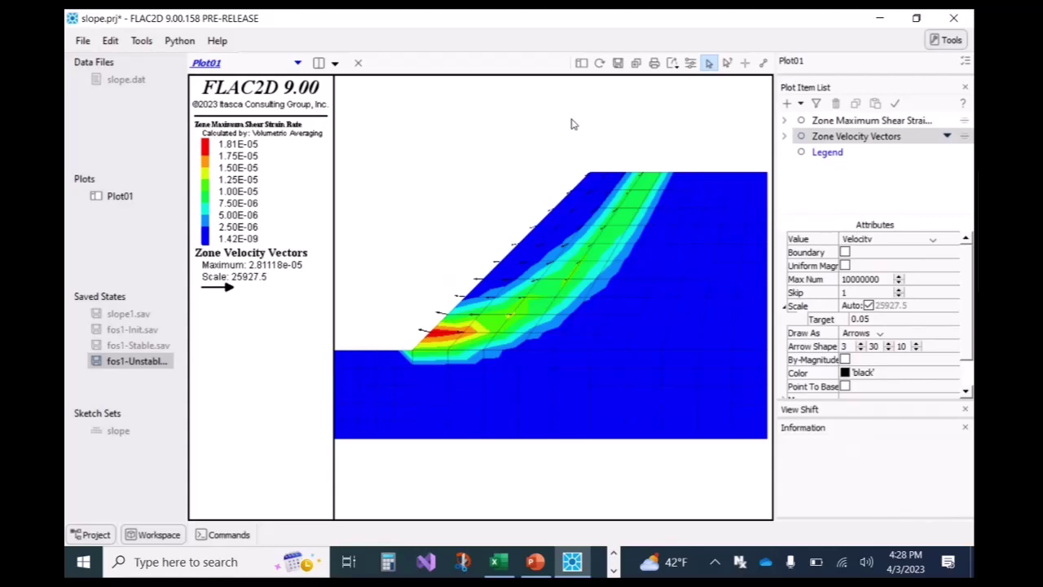
- Add the Factor of Safety item to the plot and fit the whole slope in view
left_click(787, 104)
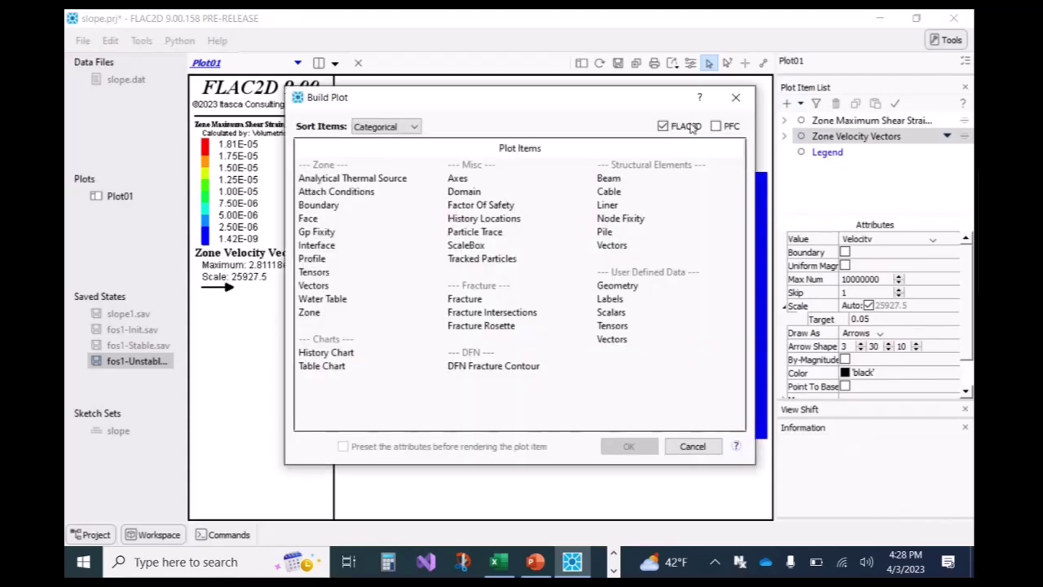
double_click(473, 208)
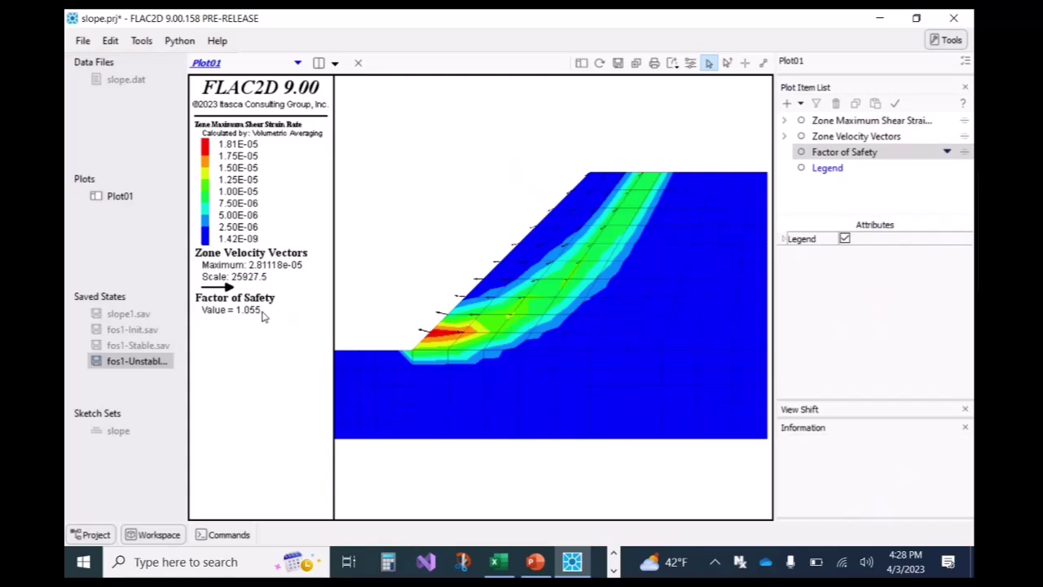
left_click(559, 238)
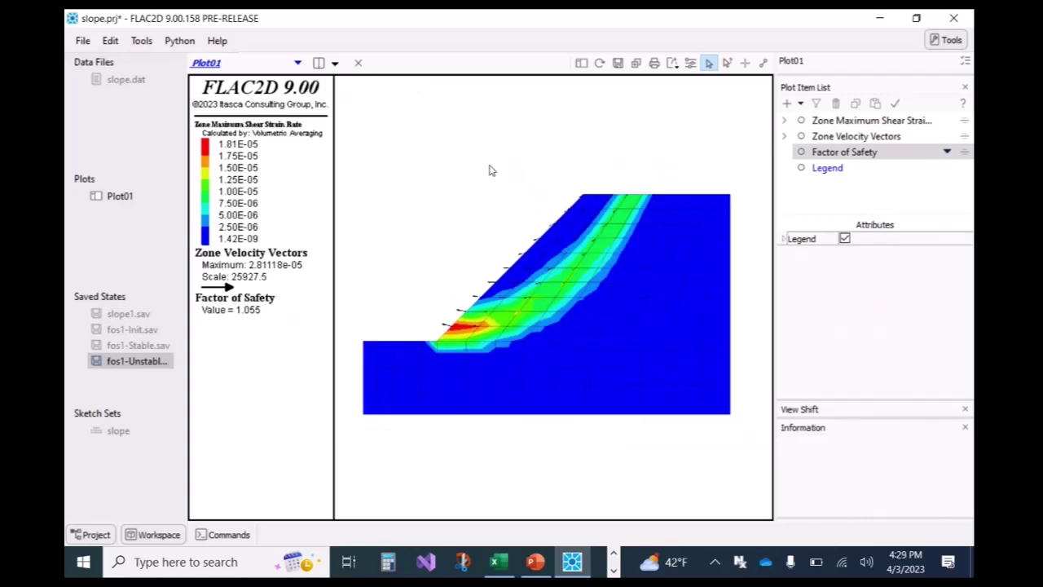
scroll(492, 170, "up", 2)
scroll(492, 170, "down", 1)
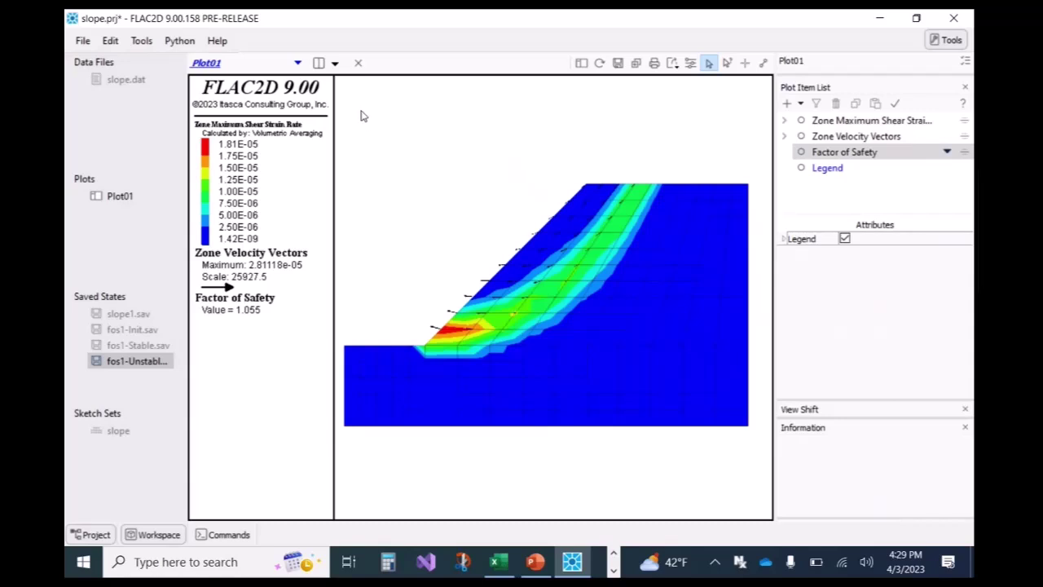
- Restore the slope1 saved state and review its commands in the state record
double_click(137, 317)
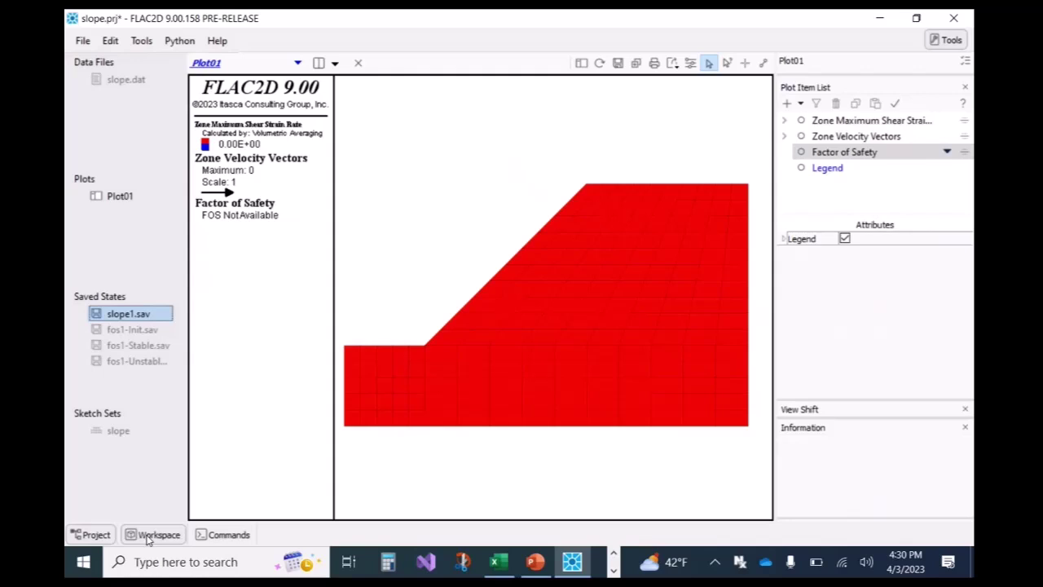
left_click(220, 536)
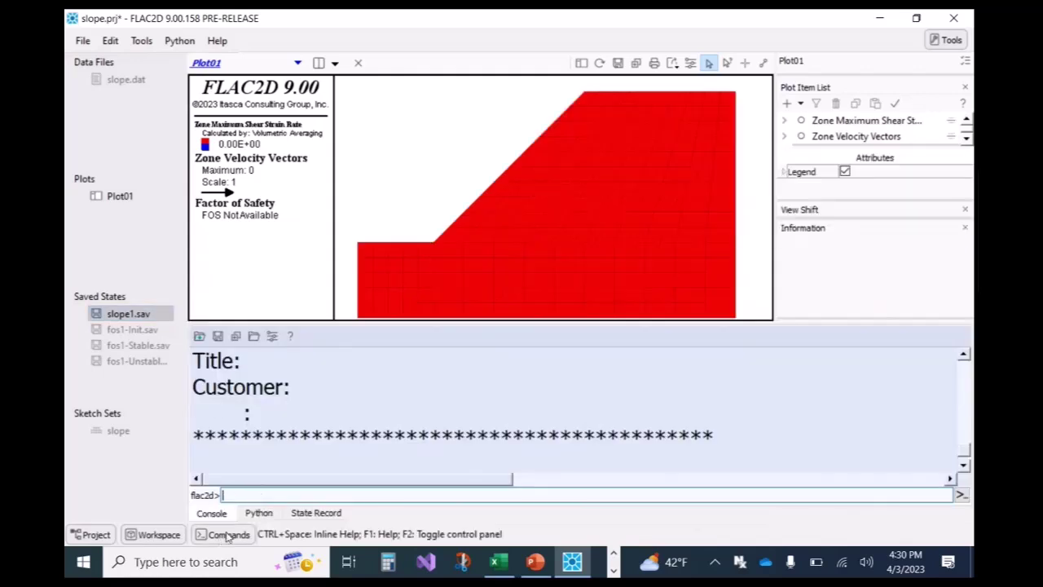
left_click(320, 514)
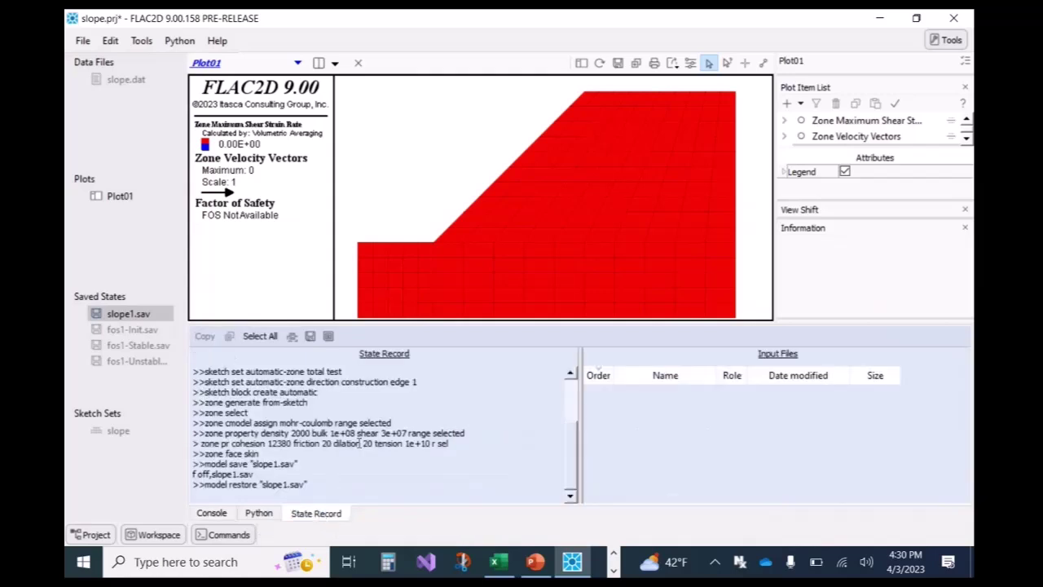
scroll(358, 442, "up", 3)
scroll(358, 443, "down", 3)
- Save the state record as a data file named sketch in the ex1 folder
right_click(388, 403)
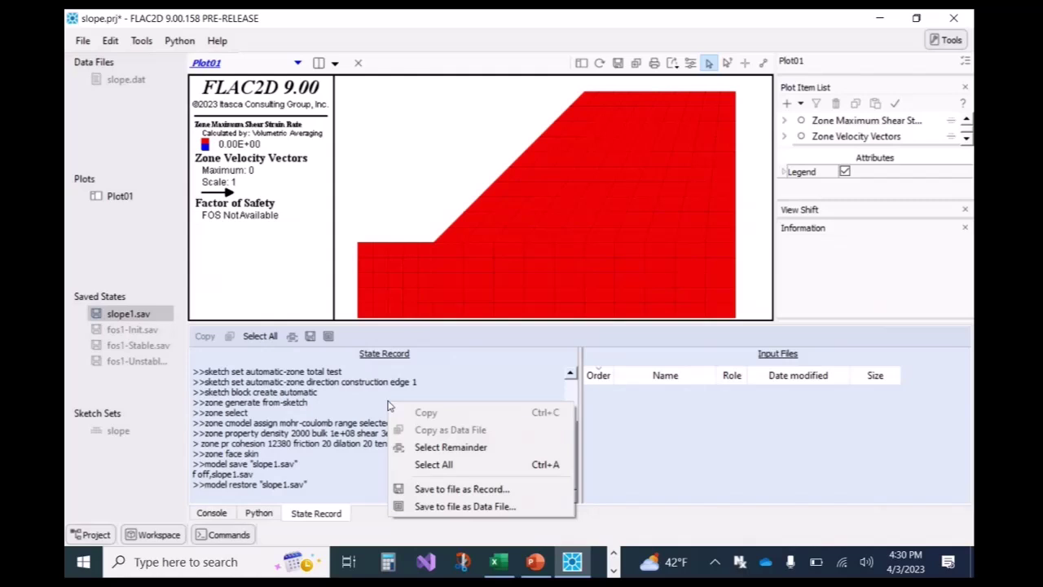
left_click(430, 507)
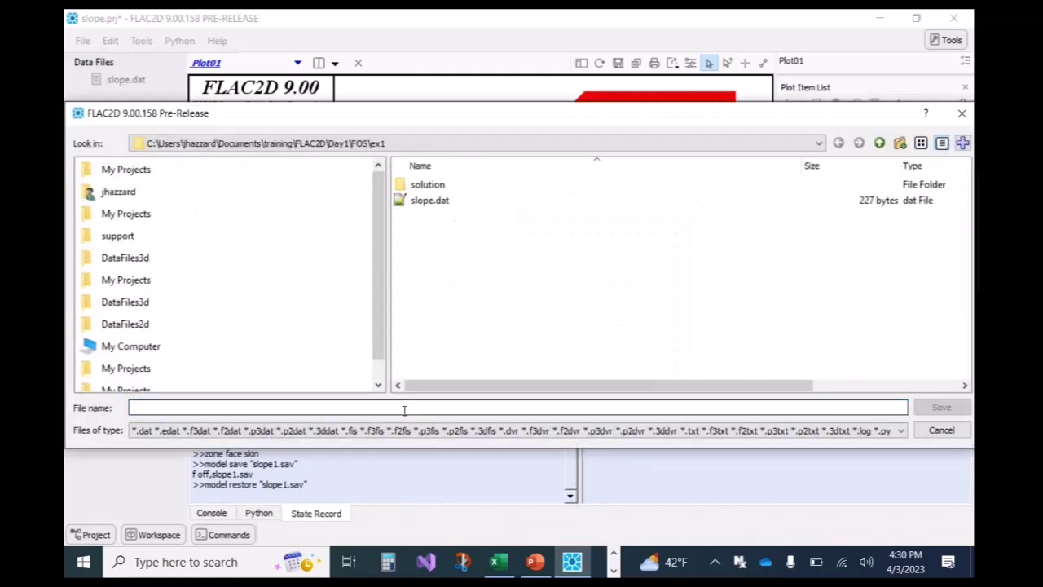
type("sketch")
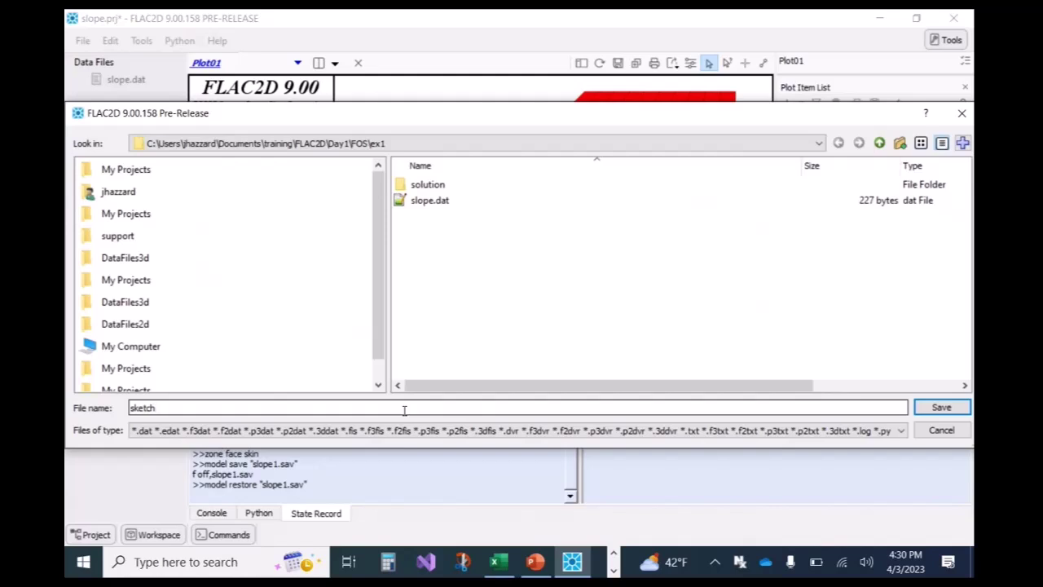
key("Return")
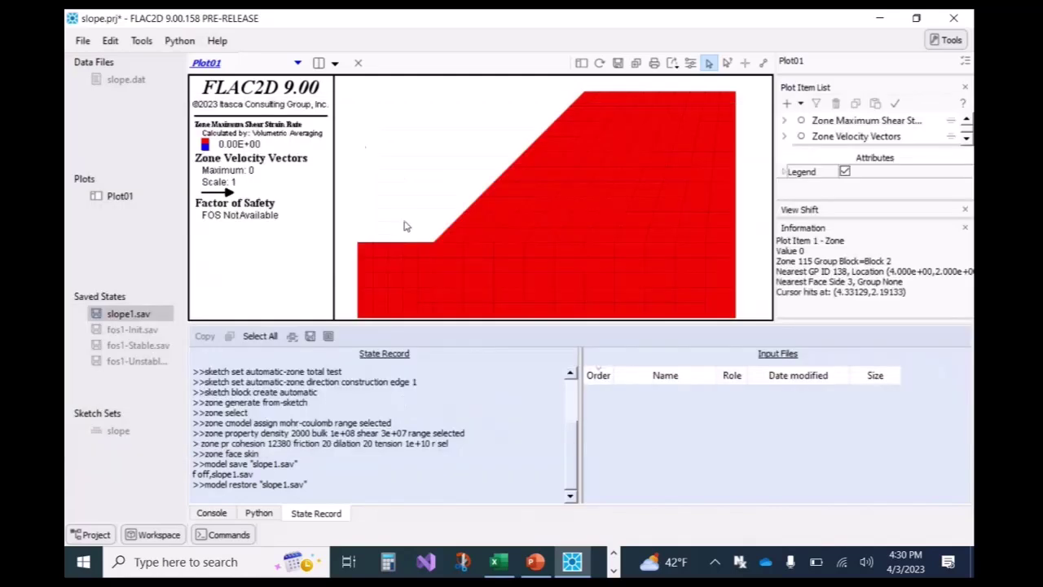
- Open the data file sketch.dat from the ex1 folder in the project
left_click(82, 43)
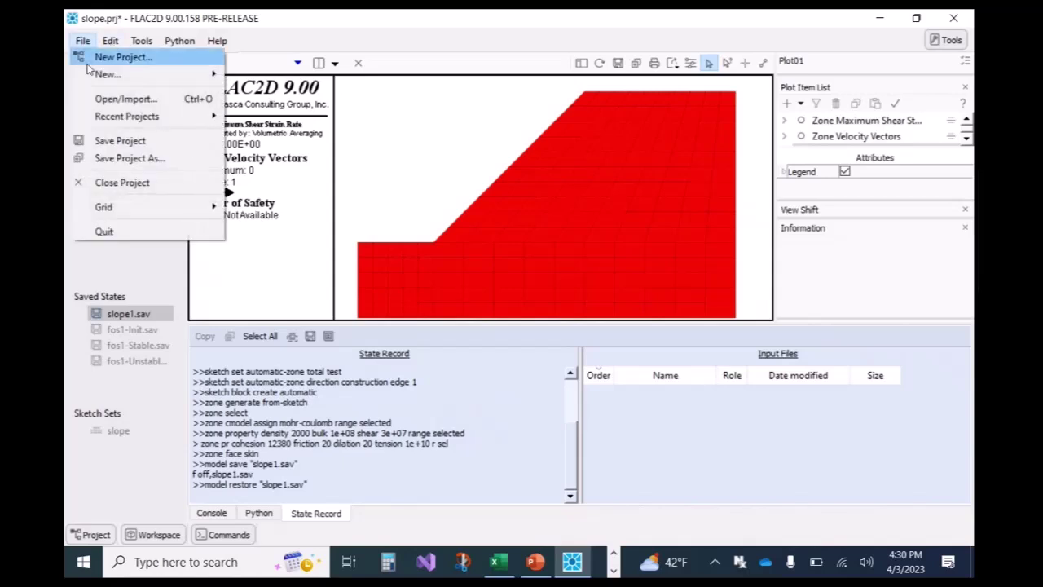
left_click(114, 99)
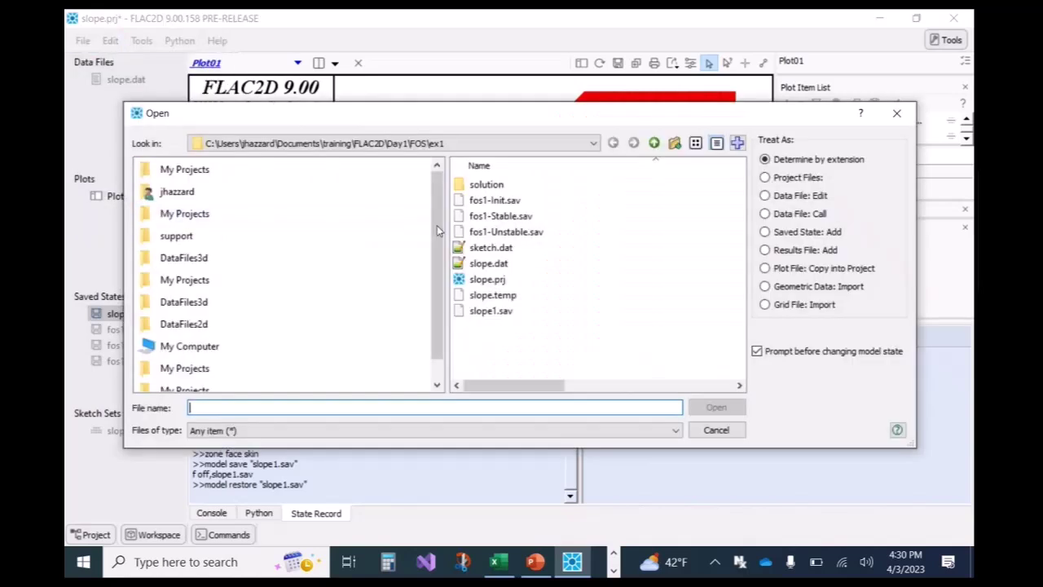
left_click(499, 248)
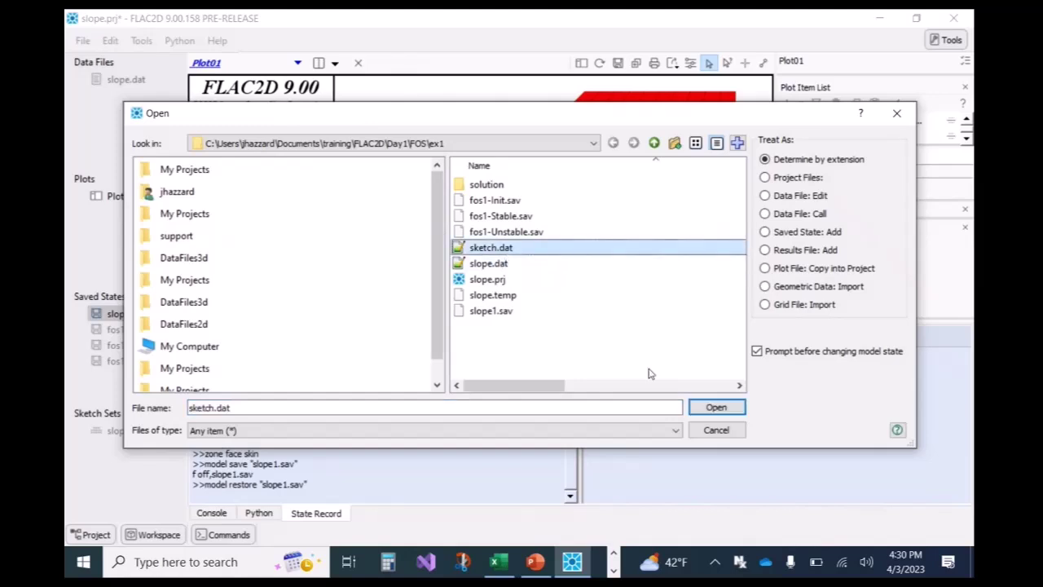
left_click(717, 409)
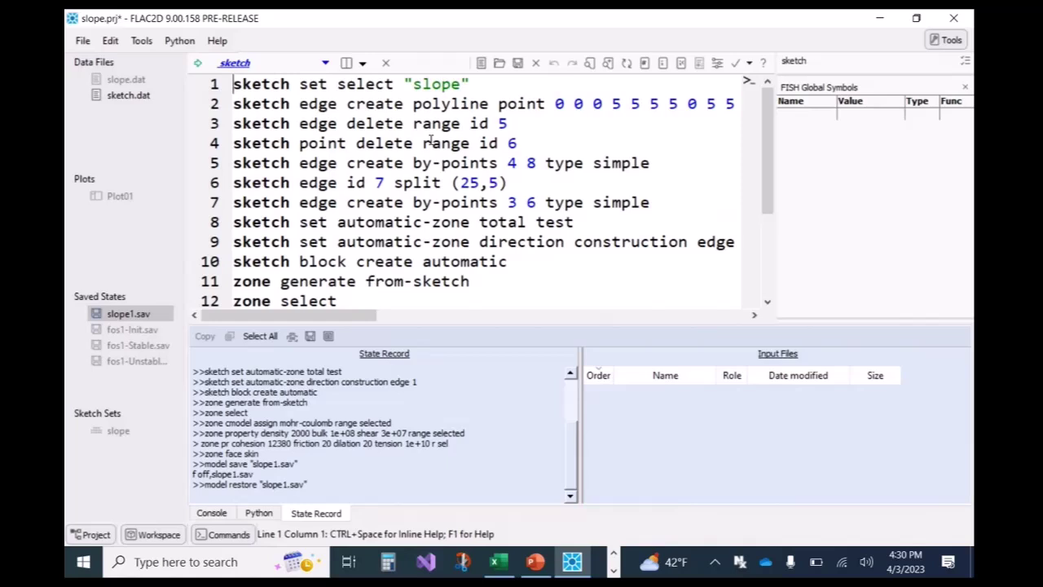
- Set the automatic-zone construction edge length in the sketch data file to 0.5
scroll(430, 140, "down", 1)
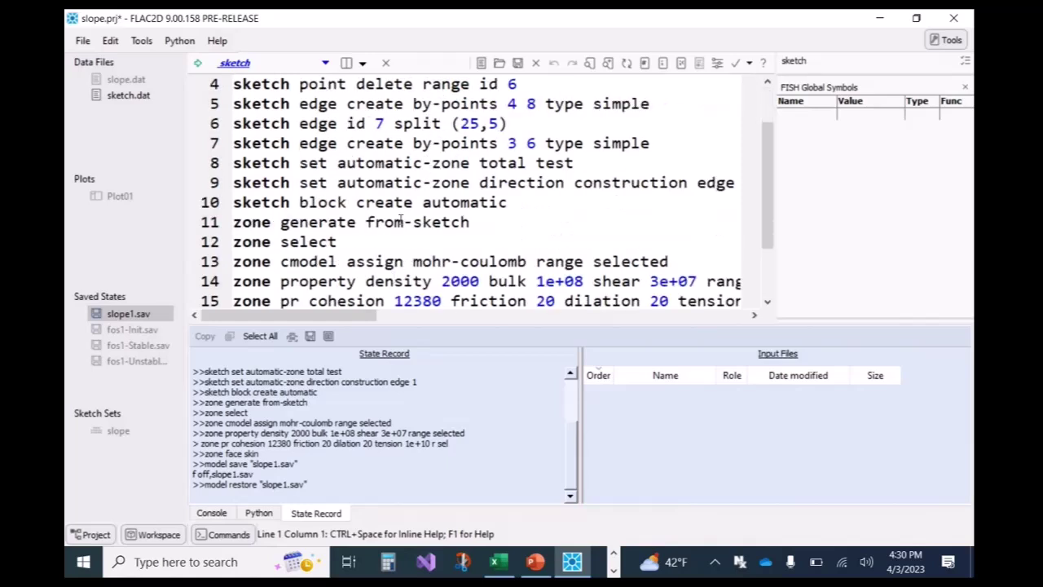
scroll(401, 218, "up", 1)
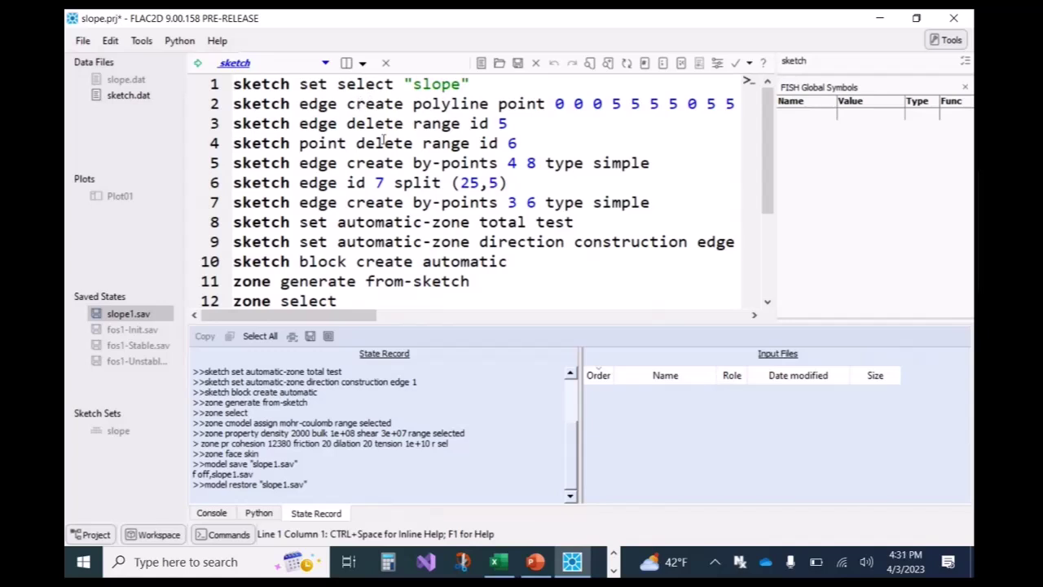
mouse_move(340, 316)
left_mouse_down()
mouse_move(362, 317)
mouse_move(339, 316)
left_mouse_up()
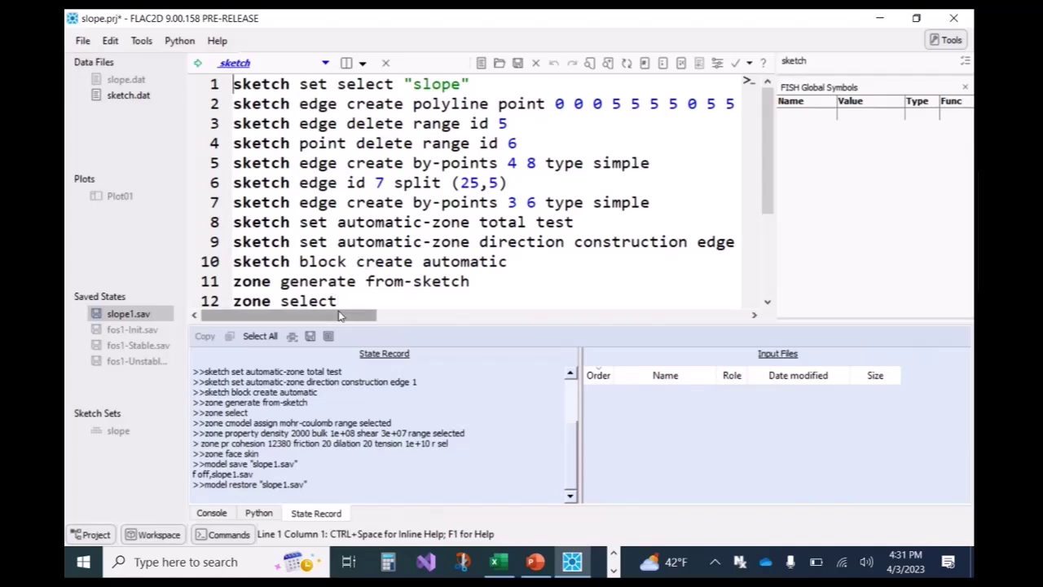
mouse_move(340, 316)
left_mouse_down()
mouse_move(362, 316)
mouse_move(294, 316)
mouse_move(334, 317)
left_mouse_up()
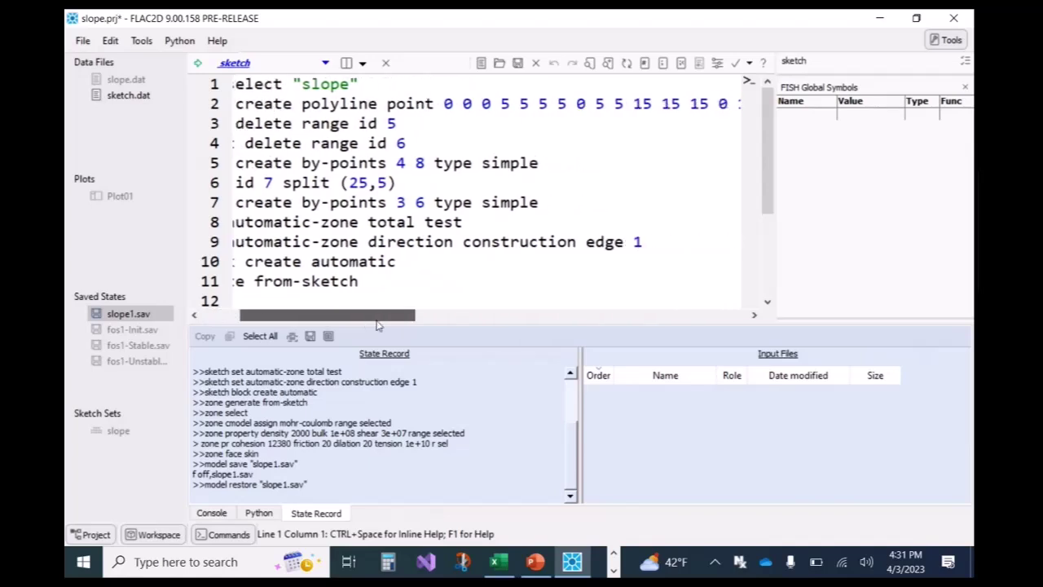
double_click(647, 241)
type("0.5")
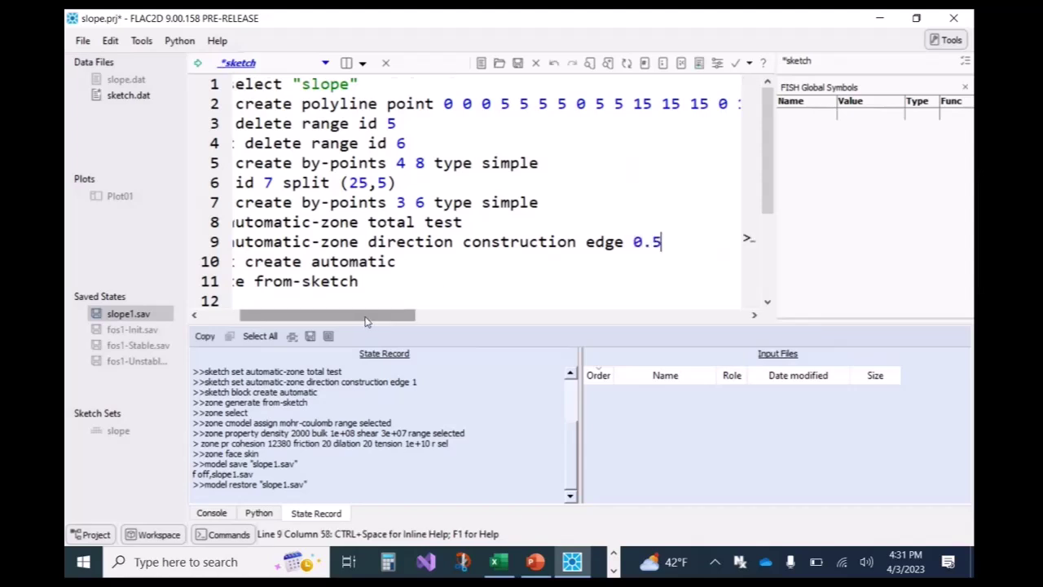
- Insert a "model new" command as a new first line of the sketch data file
left_click_drag(365, 320, 325, 318)
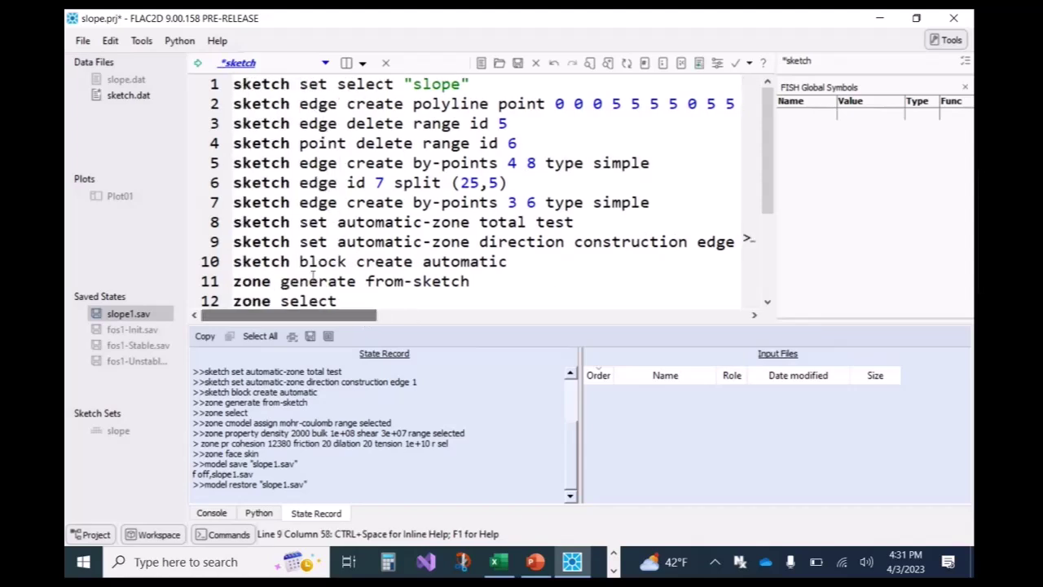
left_click(235, 85)
key("Return")
left_click(263, 81)
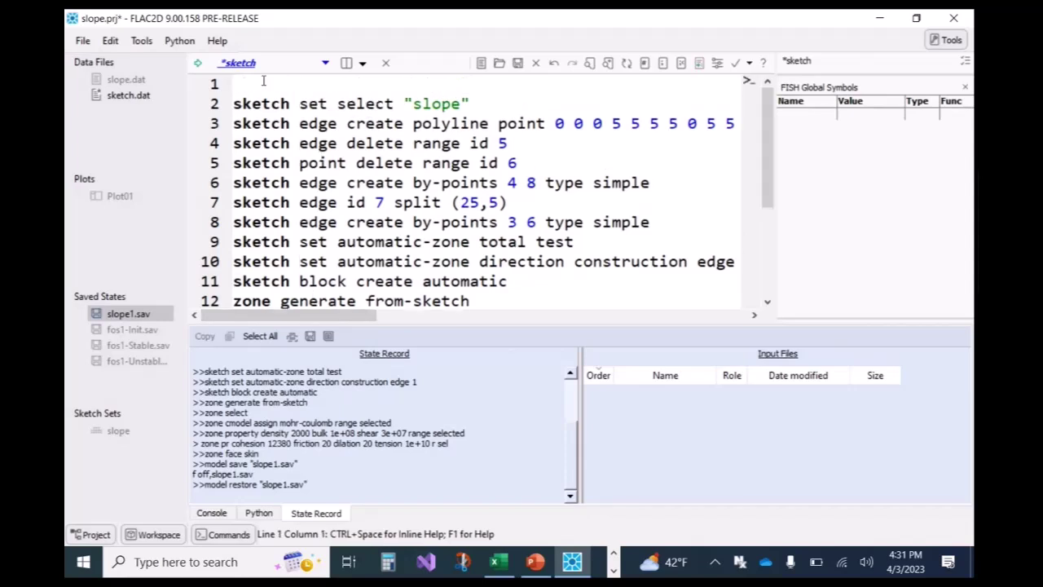
type("model new")
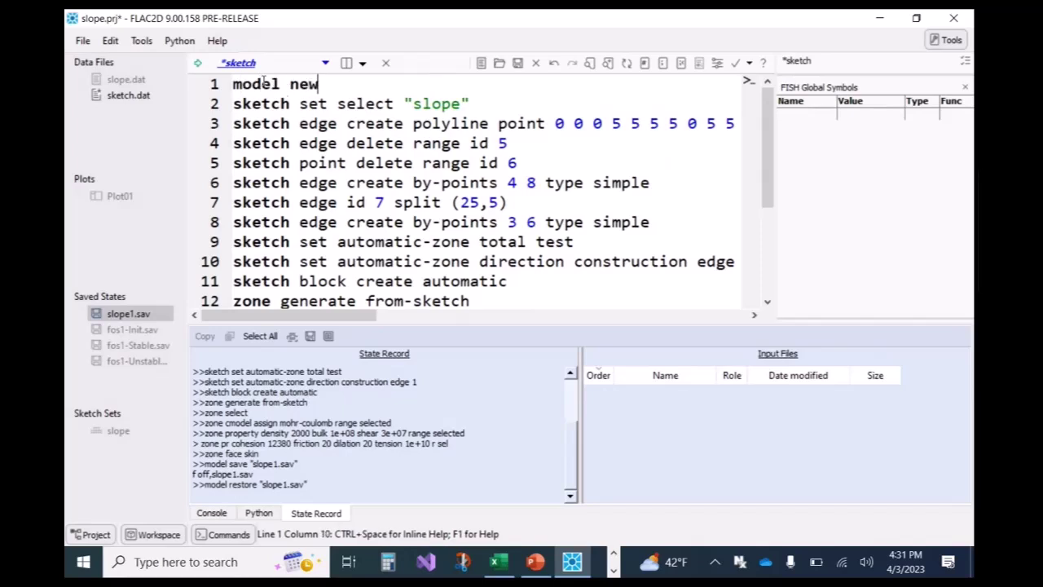
- Run the sketch data file and open Plot01 to inspect the refined mesh
mouse_move(345, 315)
left_mouse_down()
mouse_move(391, 316)
mouse_move(335, 313)
left_mouse_up()
scroll(350, 202, "down", 3)
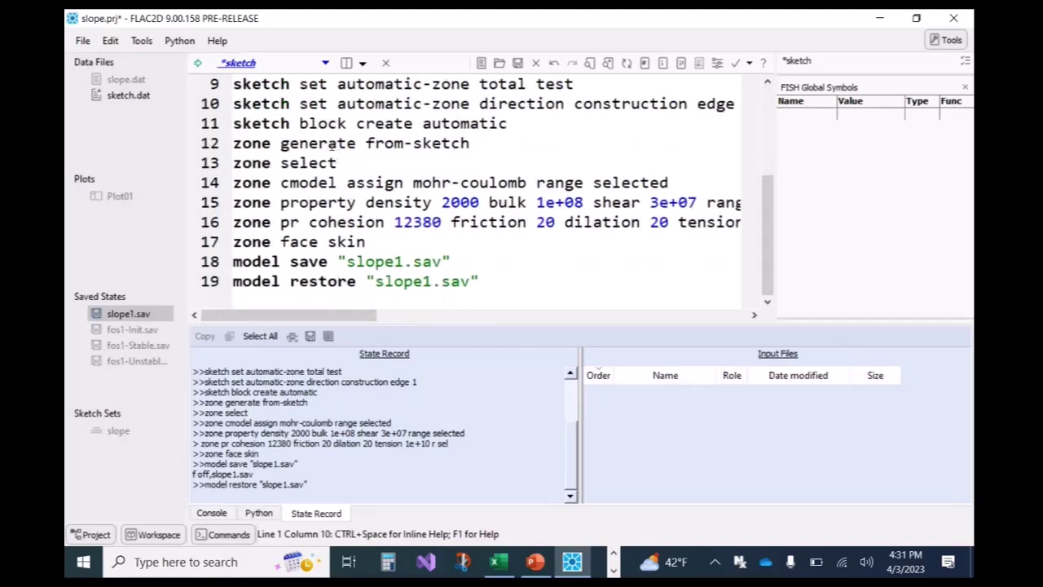
left_click(198, 66)
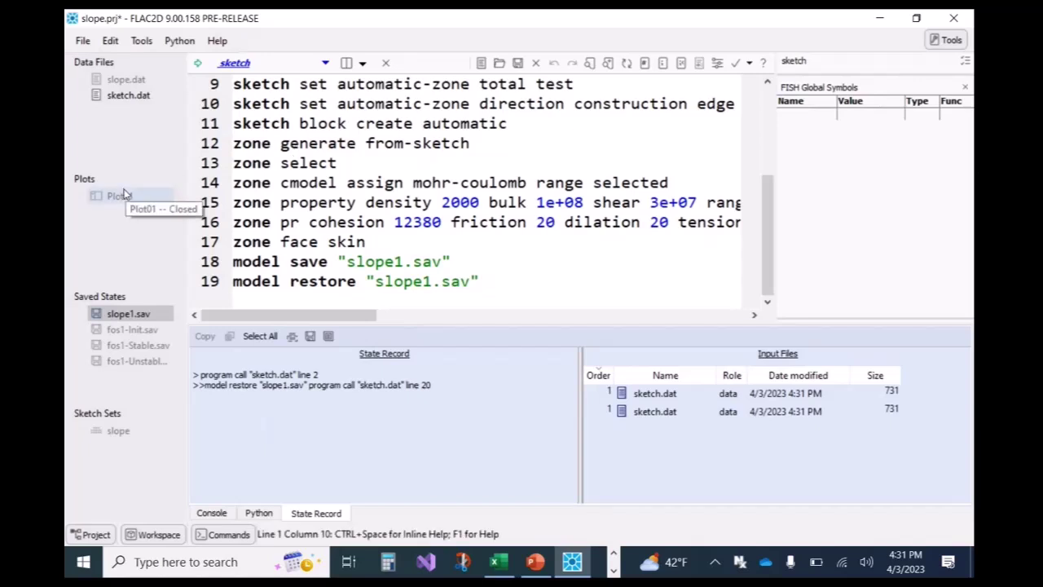
double_click(124, 196)
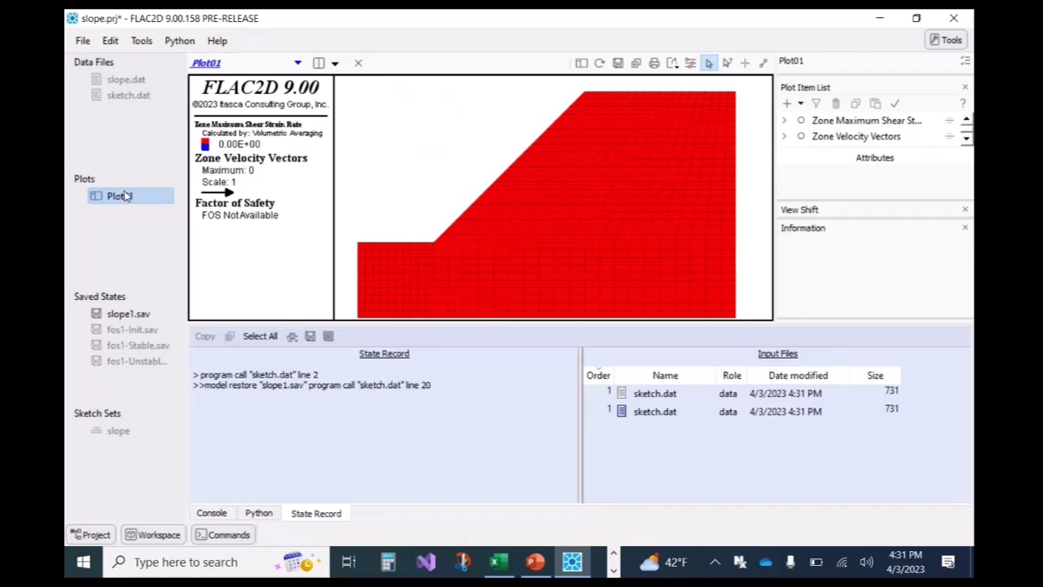
- Open slope.dat and change the factor-of-safety filename to 'fos2'
double_click(137, 82)
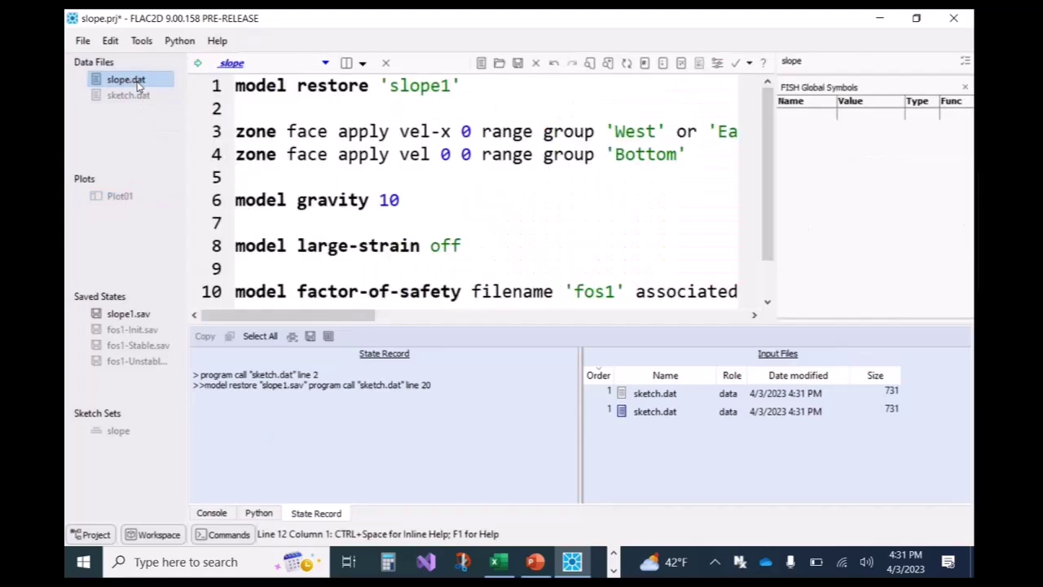
scroll(287, 104, "down", 1)
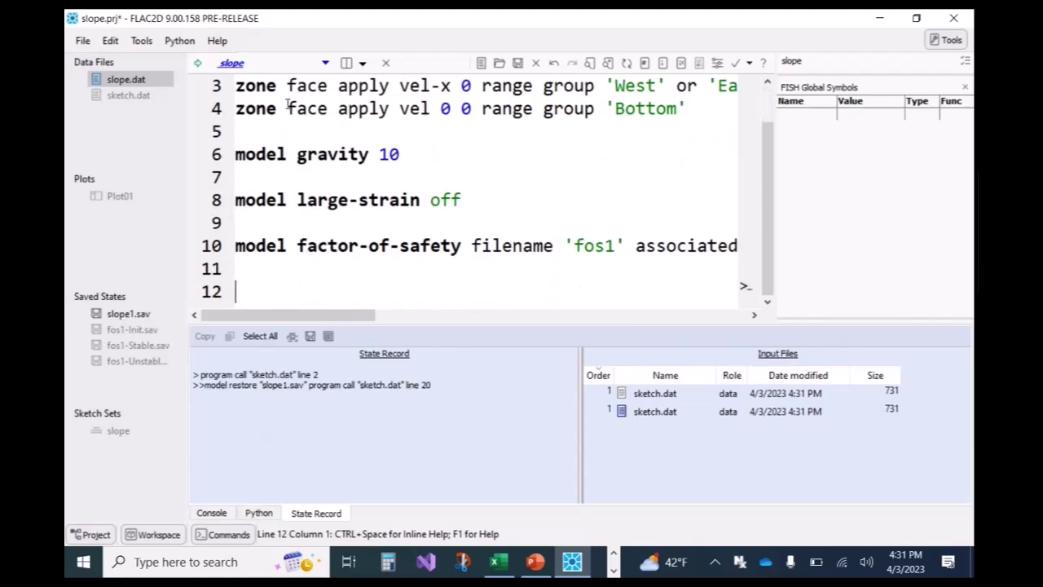
left_click(609, 245)
type("2")
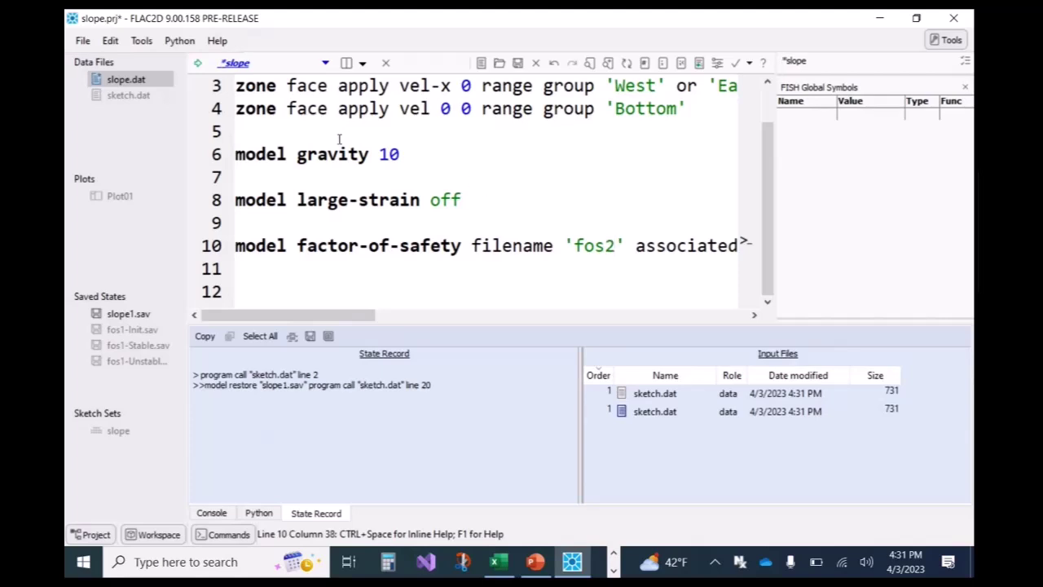
- Run slope.dat and enlarge the console output to read the factor-of-safety result
left_click(198, 64)
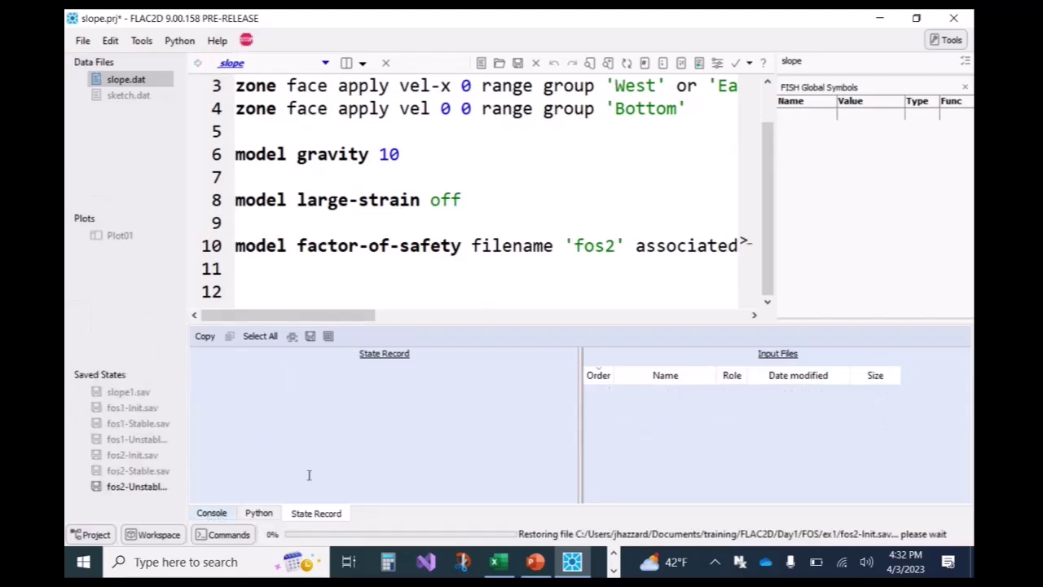
left_click(213, 513)
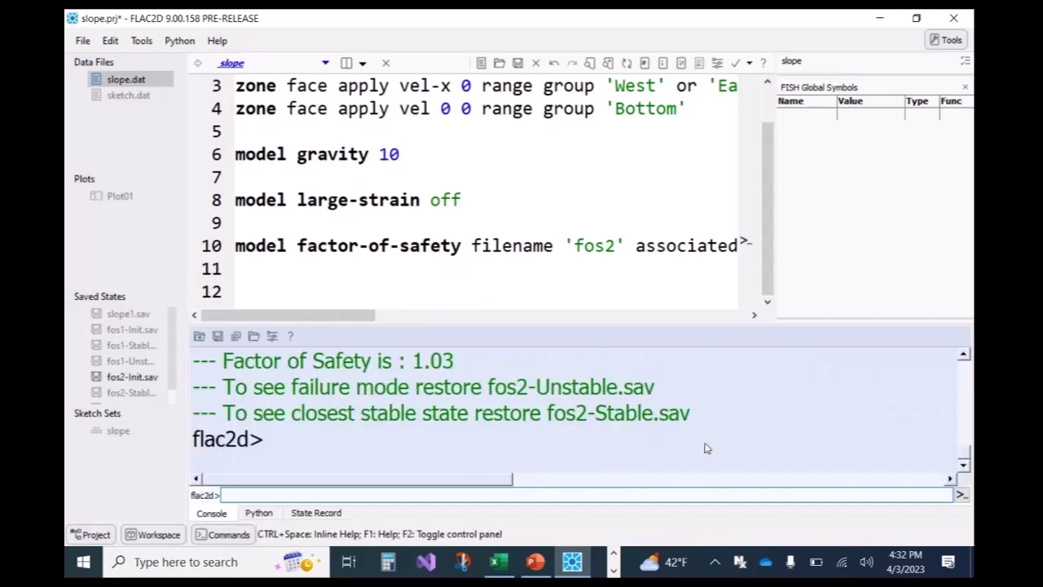
left_click_drag(607, 326, 606, 285)
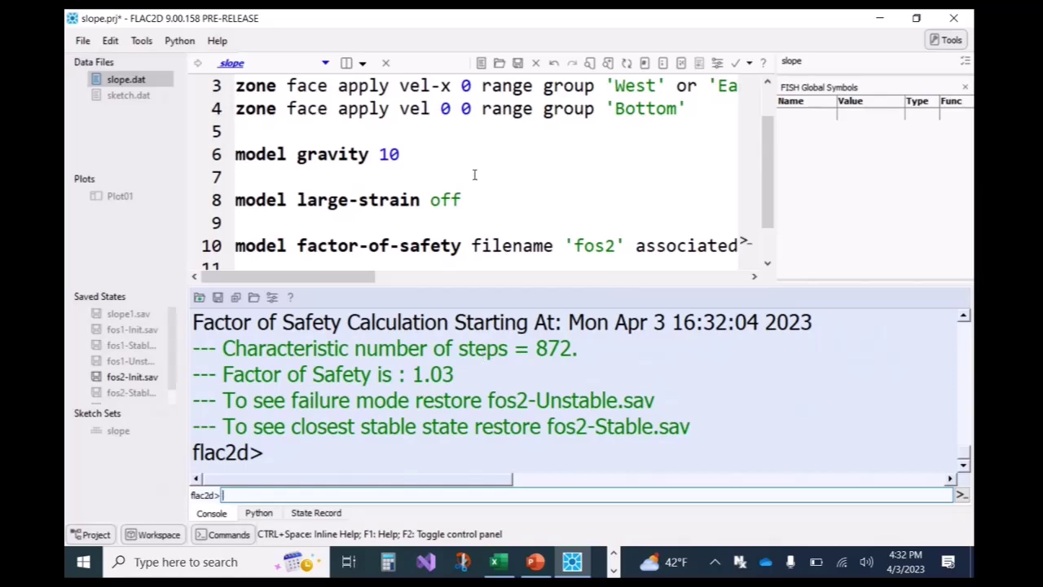
- Open Plot01, widen the project list, and restore the fos2-Unstable saved state to plot the failure mechanism
double_click(119, 197)
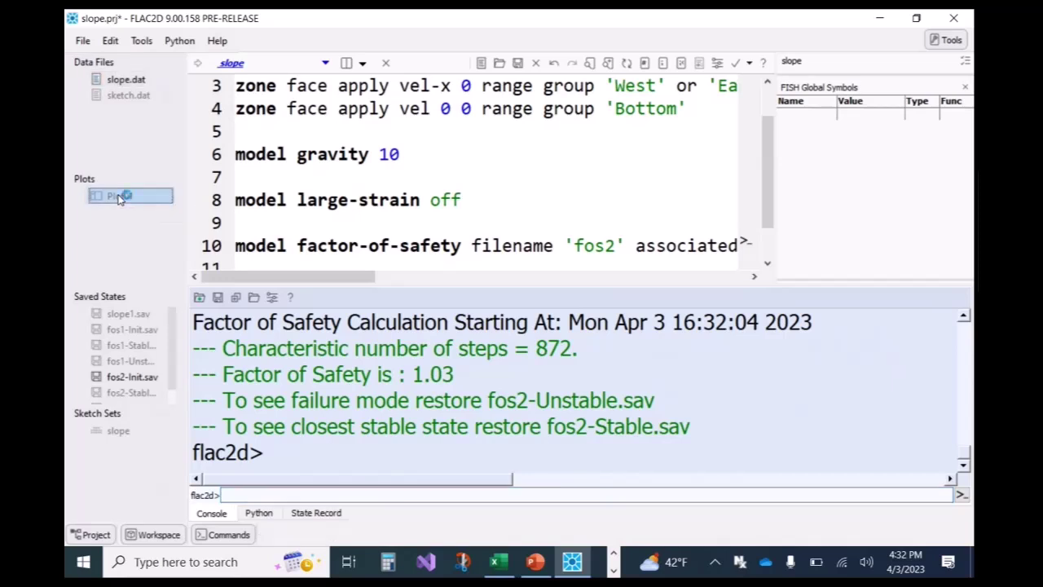
scroll(146, 374, "down", 1)
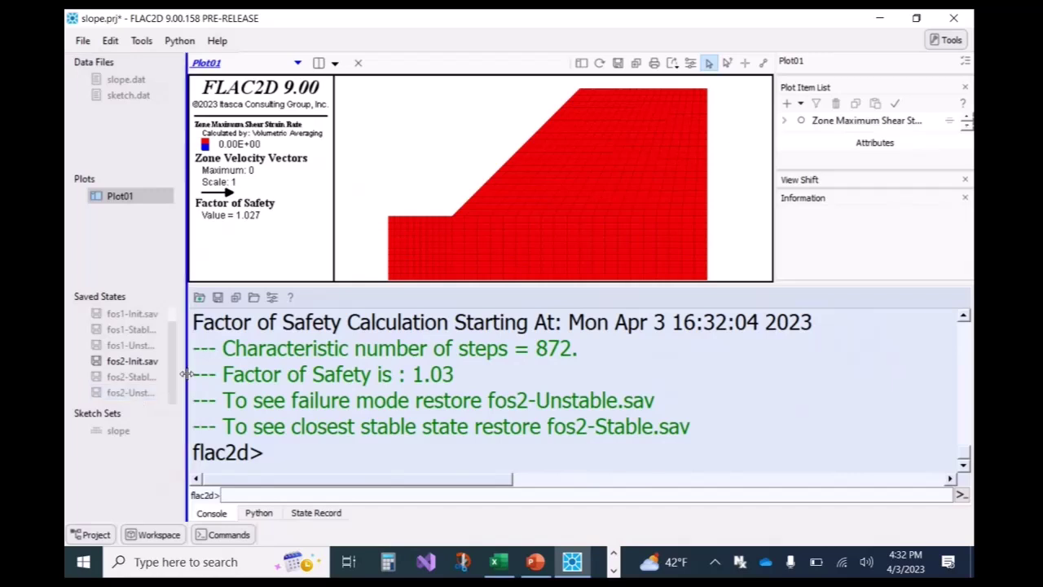
left_click_drag(182, 391, 217, 391)
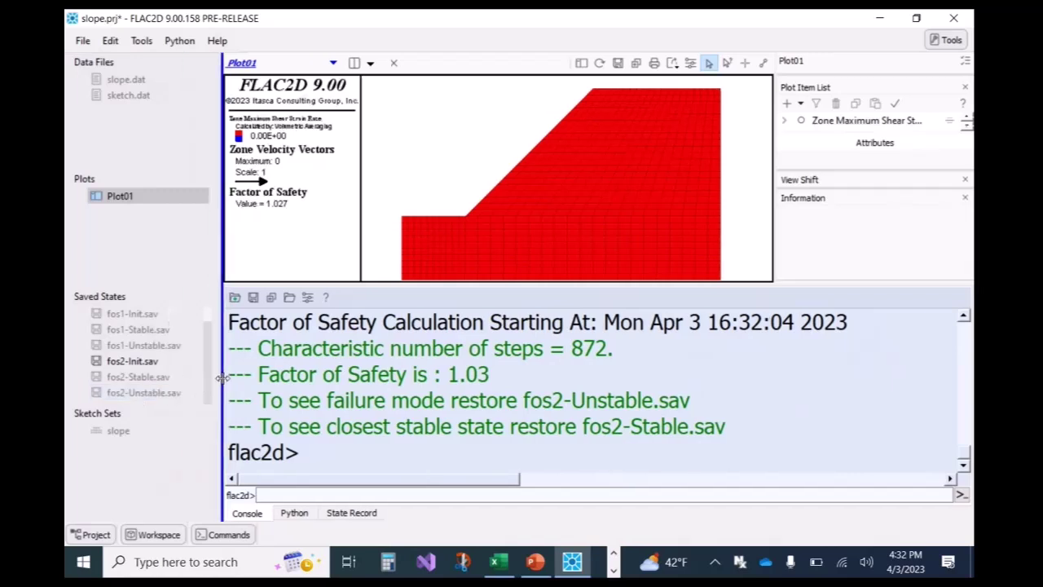
double_click(154, 392)
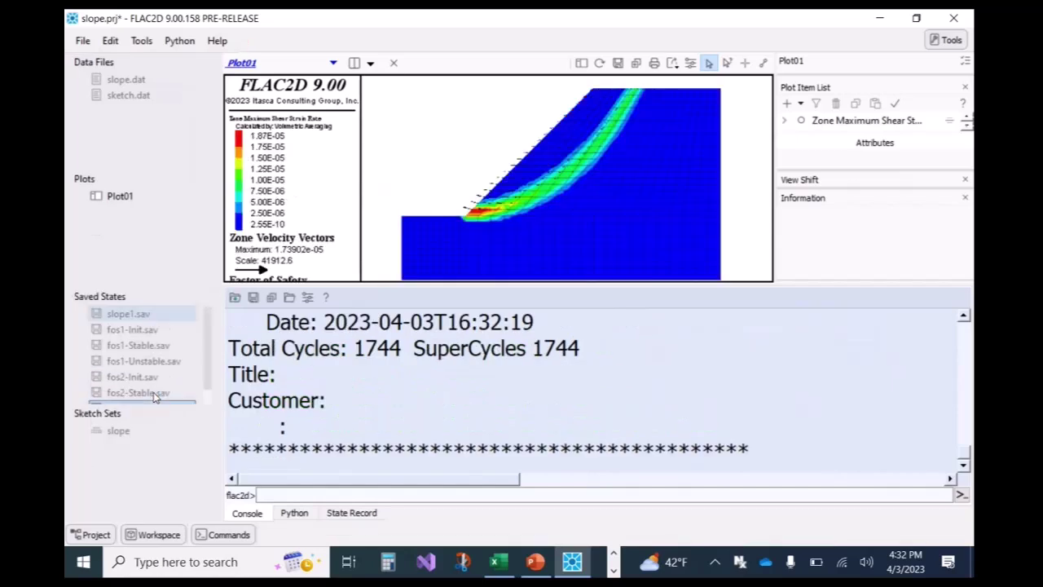